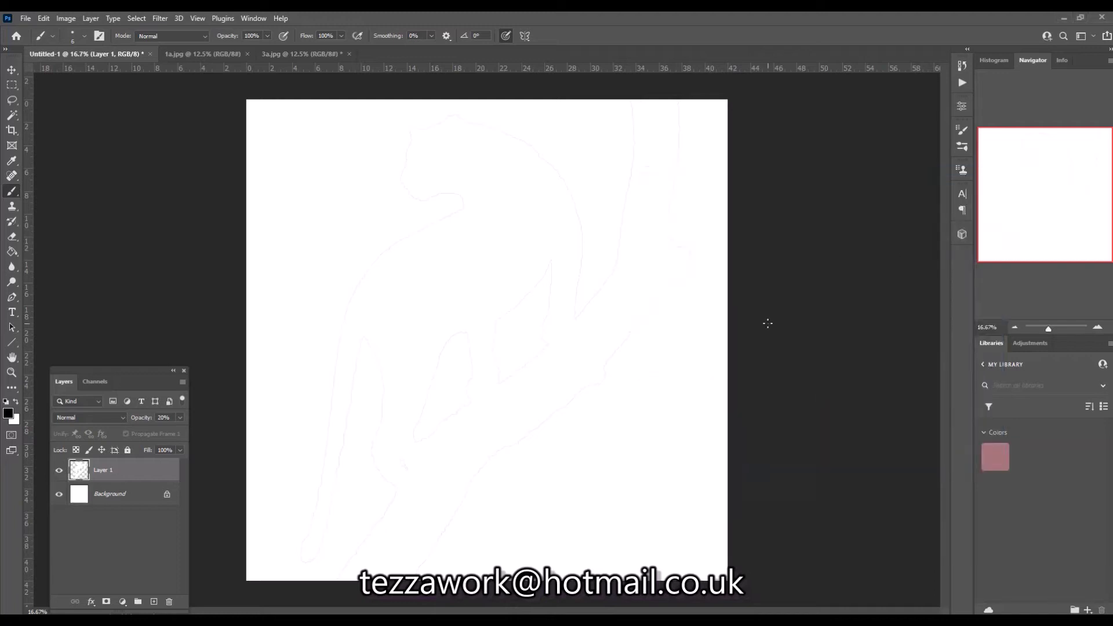
# Zoom into the sketch, set a thin 6 px brush, test a stroke, and add a line-work layer.
pyautogui.hotkey('ctrl', '+')
pyautogui.scroll(3, 769, 323)
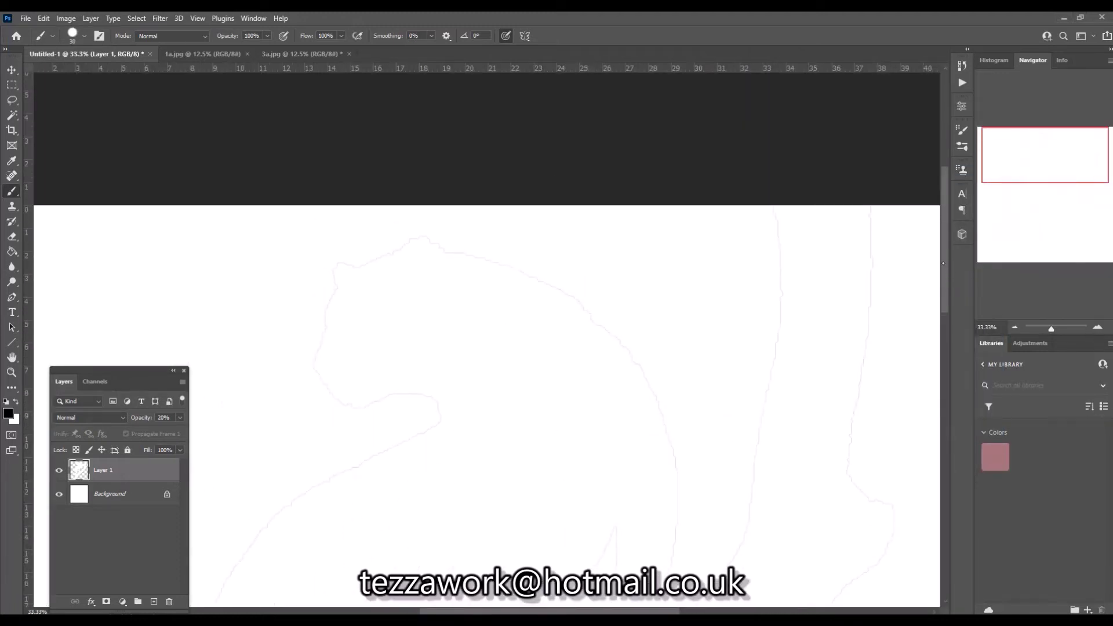
pyautogui.click(84, 36)
pyautogui.click(24, 141)
pyautogui.moveTo(340, 263); pyautogui.dragTo(359, 268)
pyautogui.hotkey('ctrl', 'shift', 'alt', 'n')
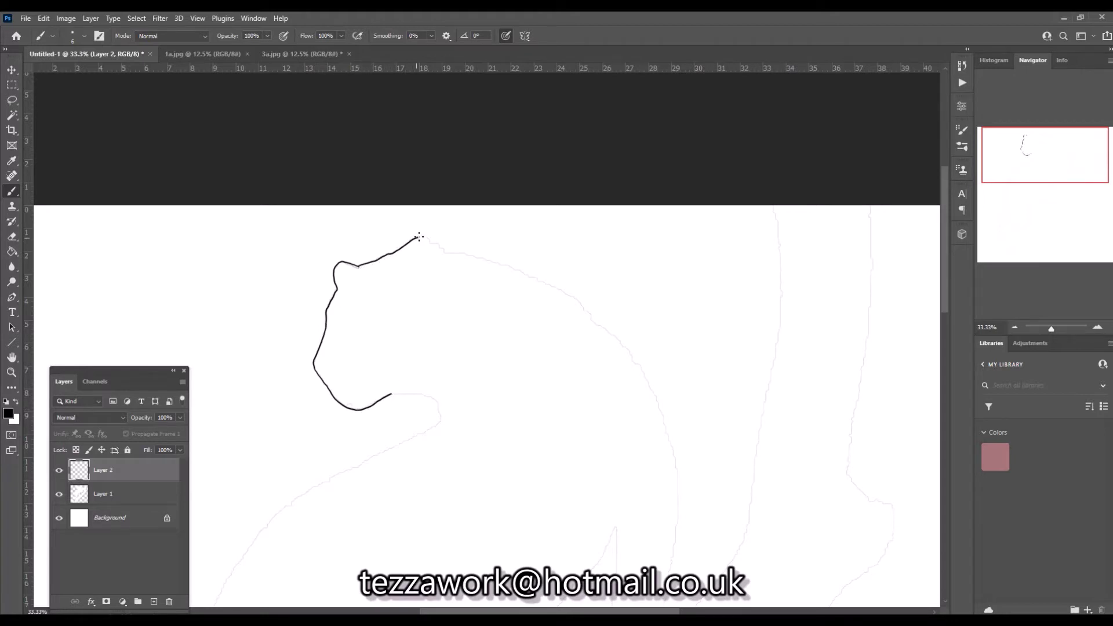
# Ink the head-and-back curve, chin and chest, and both edges of the vertical branch.
pyautogui.moveTo(450, 252); pyautogui.dragTo(678, 531)
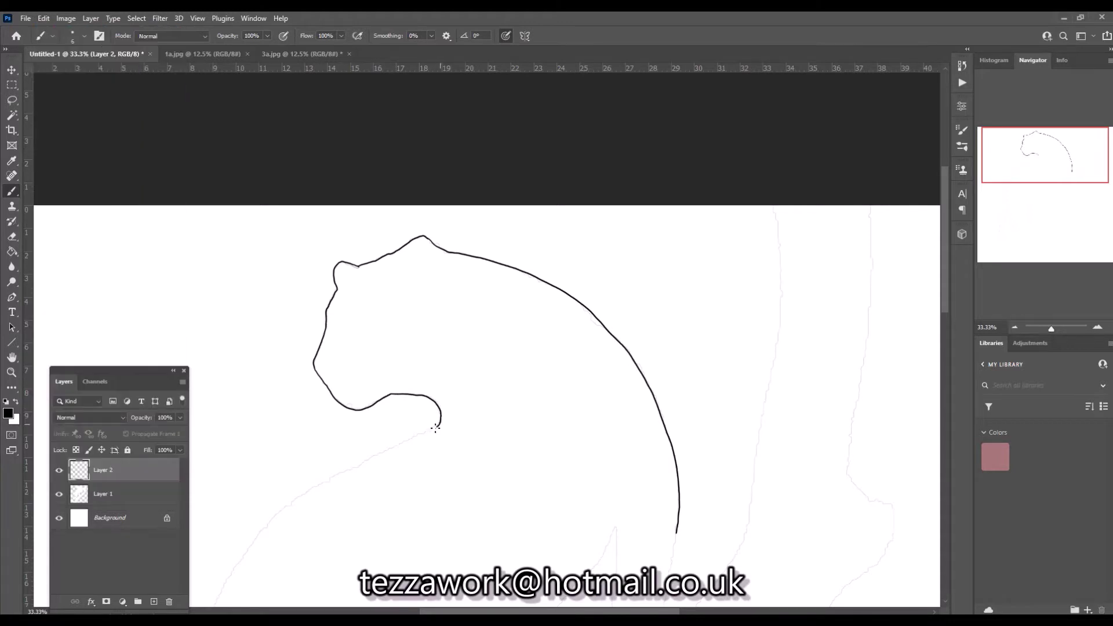
pyautogui.moveTo(356, 469)
pyautogui.mouseDown()
pyautogui.moveTo(240, 554)
pyautogui.moveTo(223, 590)
pyautogui.mouseUp()
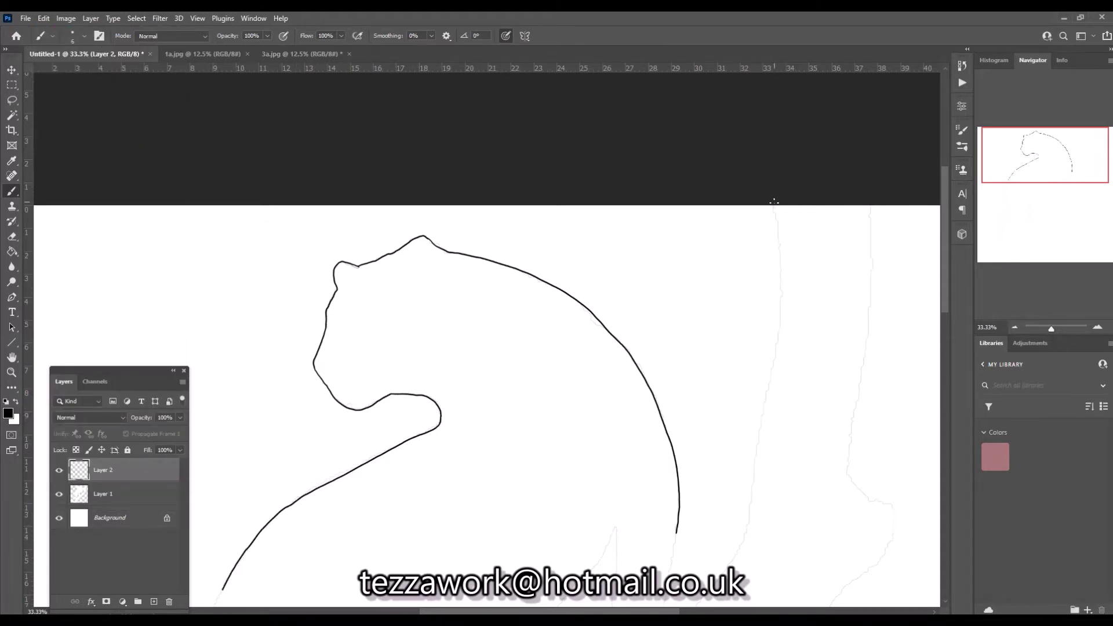
pyautogui.moveTo(774, 202)
pyautogui.mouseDown()
pyautogui.moveTo(781, 331)
pyautogui.moveTo(731, 566)
pyautogui.mouseUp()
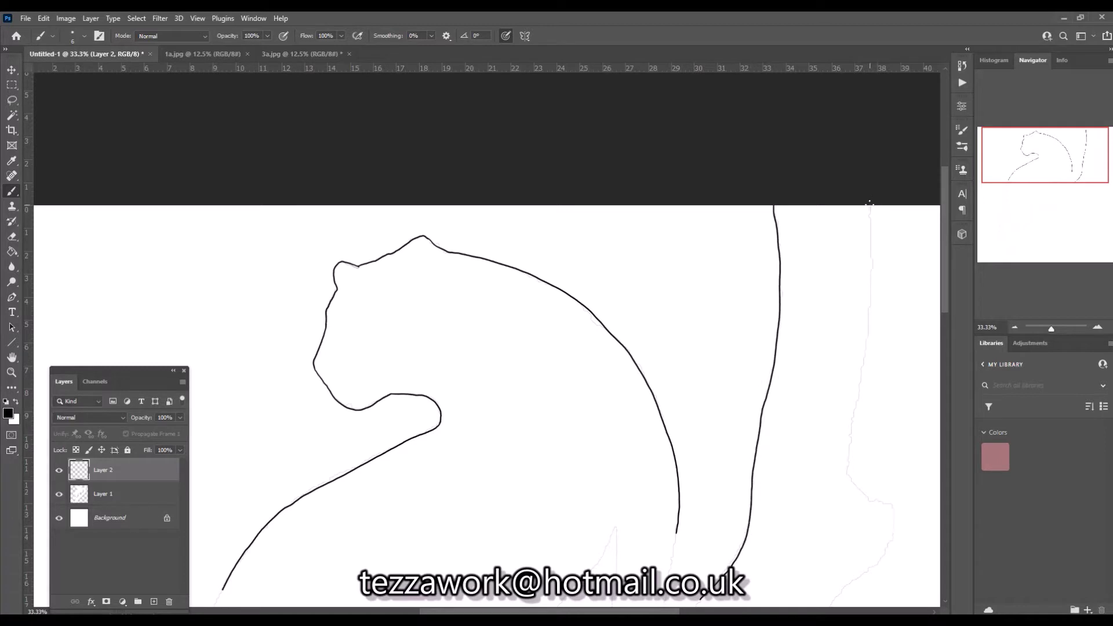
pyautogui.moveTo(871, 266); pyautogui.dragTo(851, 432)
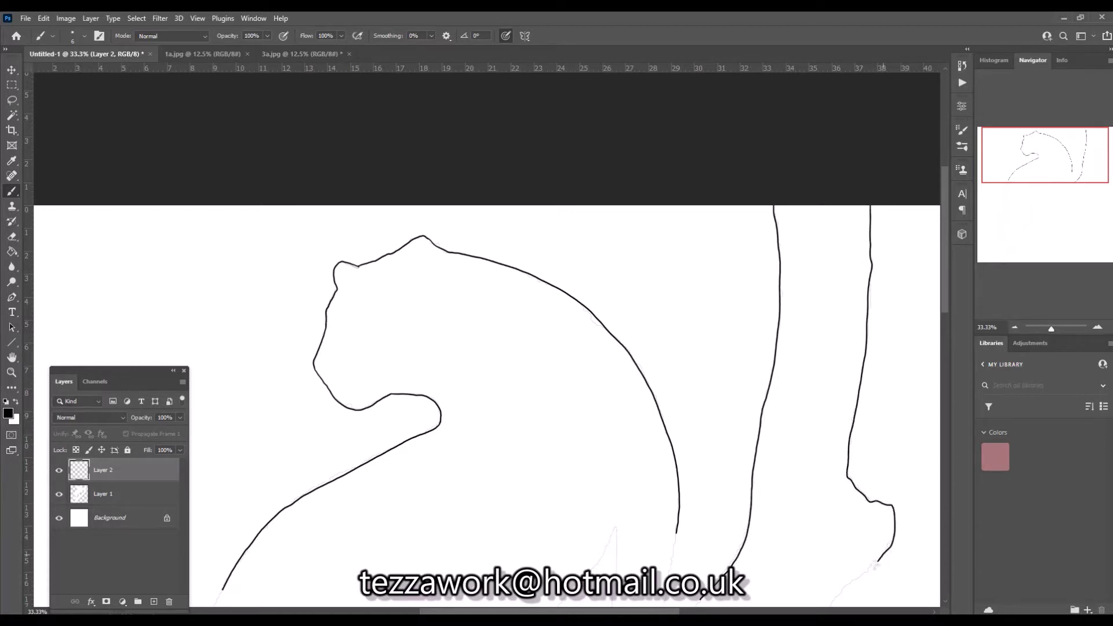
pyautogui.moveTo(943, 285); pyautogui.dragTo(948, 347)
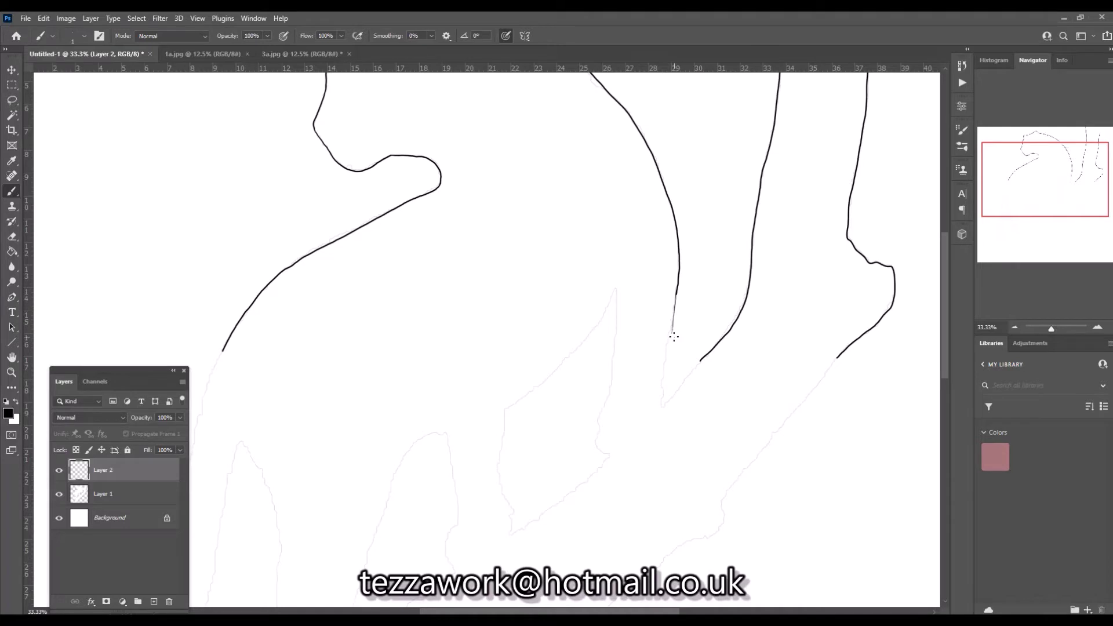
pyautogui.click(84, 35)
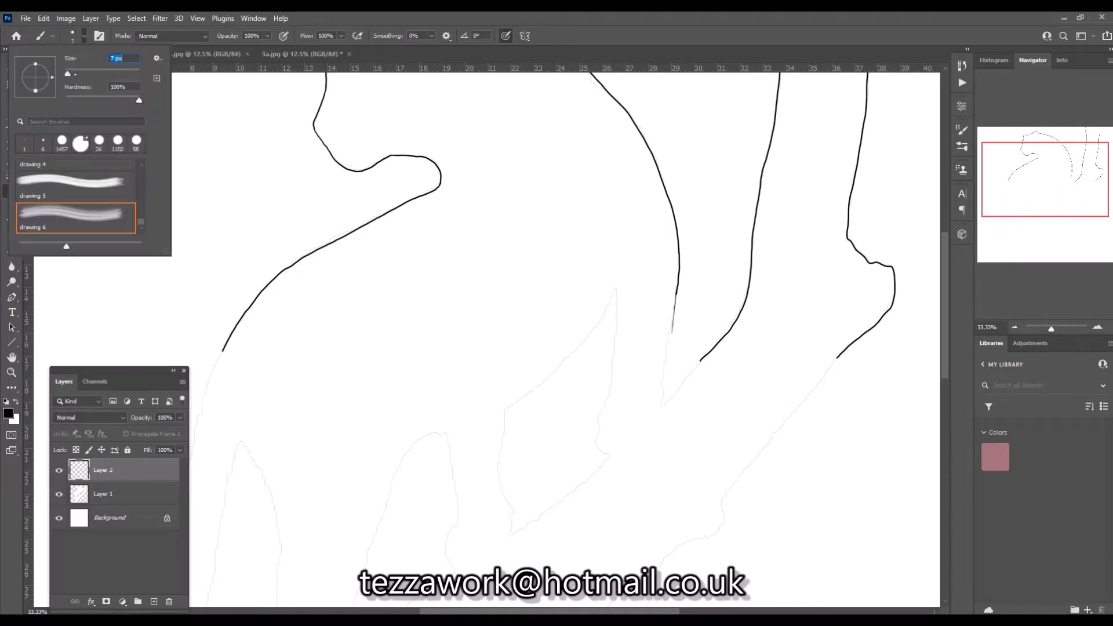
# With a 7 px brush, trace the front leg edges and the gaps between legs.
pyautogui.press('Return')
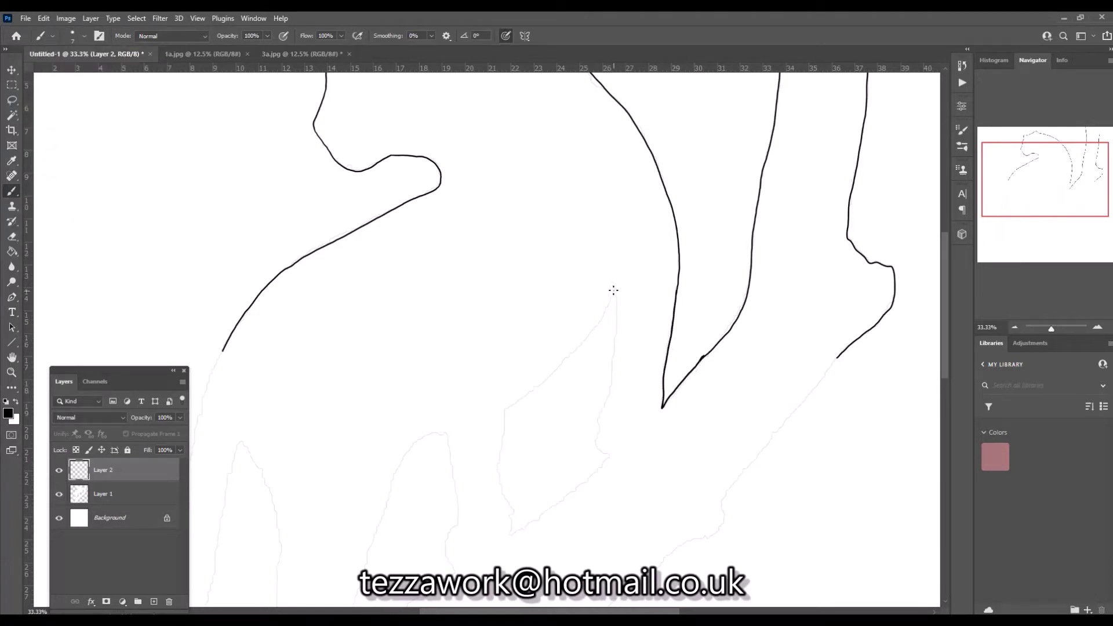
pyautogui.moveTo(614, 289); pyautogui.dragTo(611, 375)
pyautogui.moveTo(615, 285); pyautogui.dragTo(559, 369)
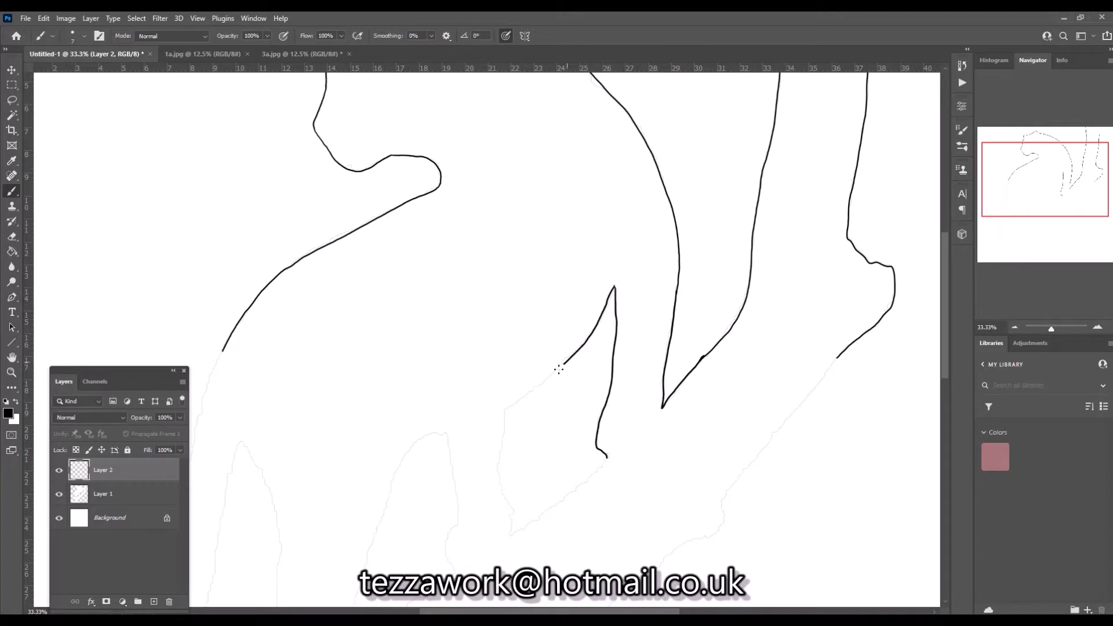
pyautogui.moveTo(446, 433); pyautogui.dragTo(445, 540)
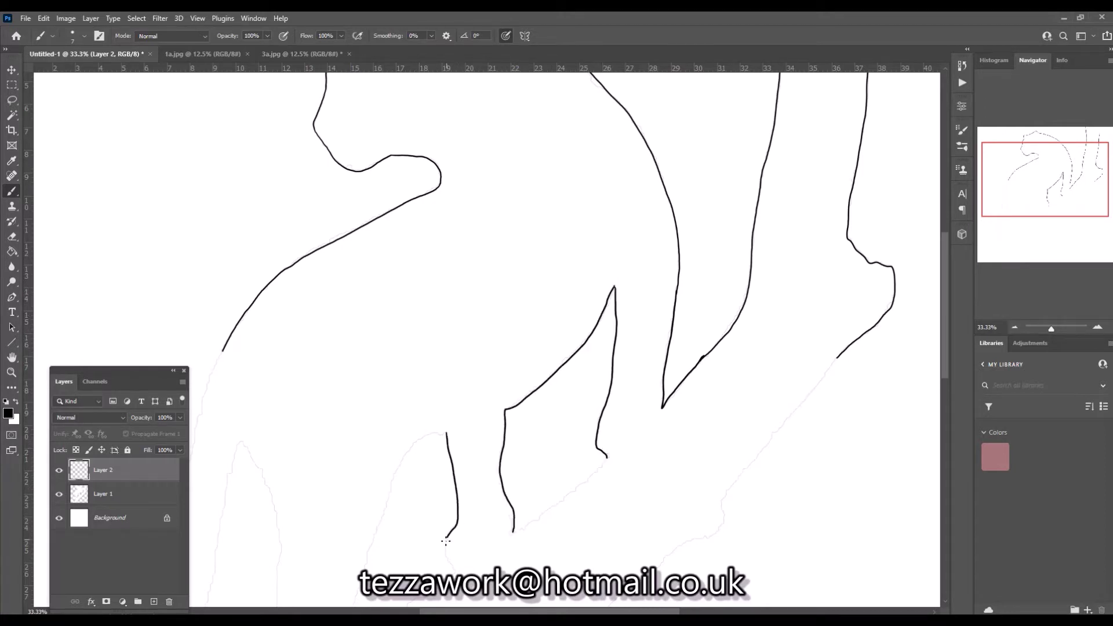
pyautogui.moveTo(560, 503); pyautogui.dragTo(514, 531)
# Trace the branch underside, the hind legs, and the tail and back of the haunch.
pyautogui.moveTo(835, 362); pyautogui.dragTo(743, 470)
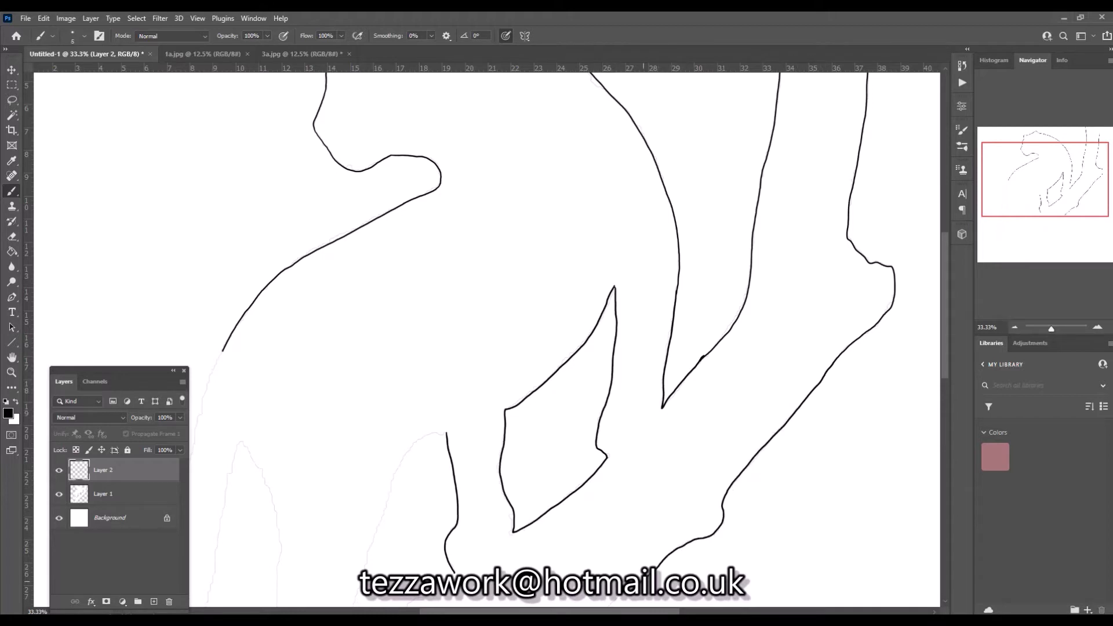
pyautogui.scroll(-5, 439, 194)
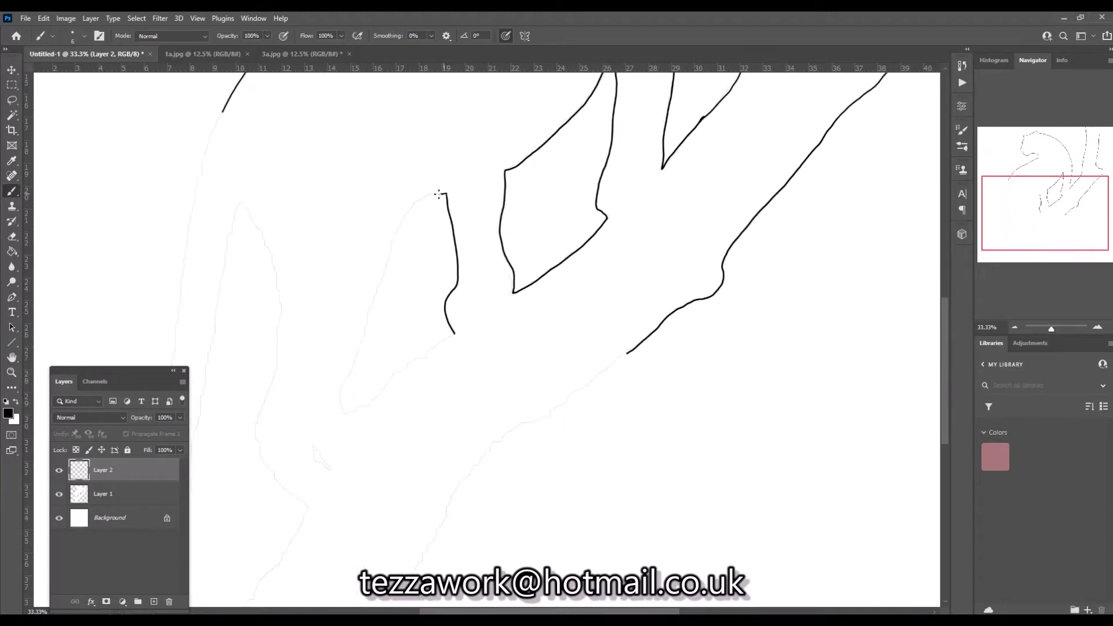
pyautogui.moveTo(382, 271); pyautogui.dragTo(343, 410)
pyautogui.moveTo(455, 333); pyautogui.dragTo(363, 408)
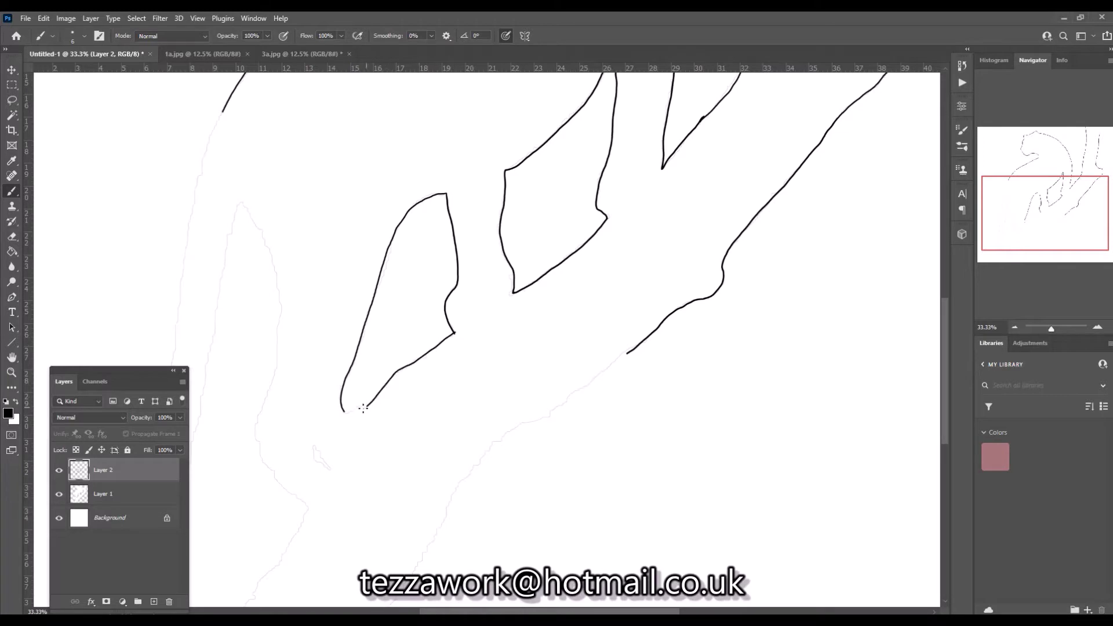
pyautogui.moveTo(216, 127)
pyautogui.mouseDown()
pyautogui.moveTo(179, 269)
pyautogui.moveTo(174, 345)
pyautogui.mouseUp()
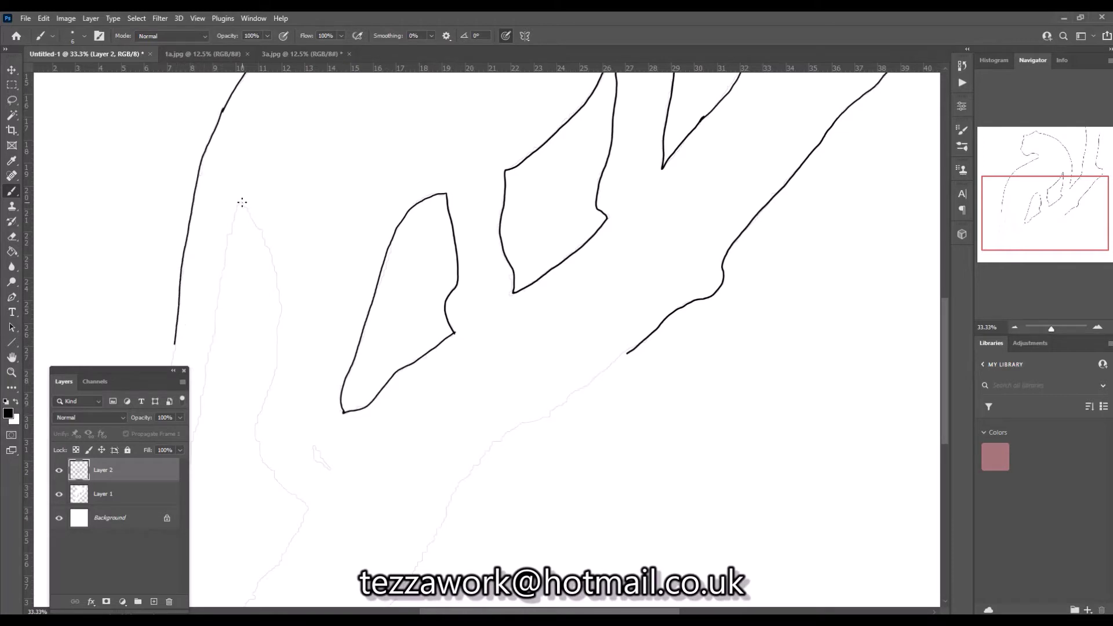
pyautogui.moveTo(243, 203)
pyautogui.mouseDown()
pyautogui.moveTo(273, 351)
pyautogui.moveTo(281, 485)
pyautogui.mouseUp()
# Finish the inner tail, lower branch edge and looping tail tip, then refit the view.
pyautogui.scroll(-2, 311, 493)
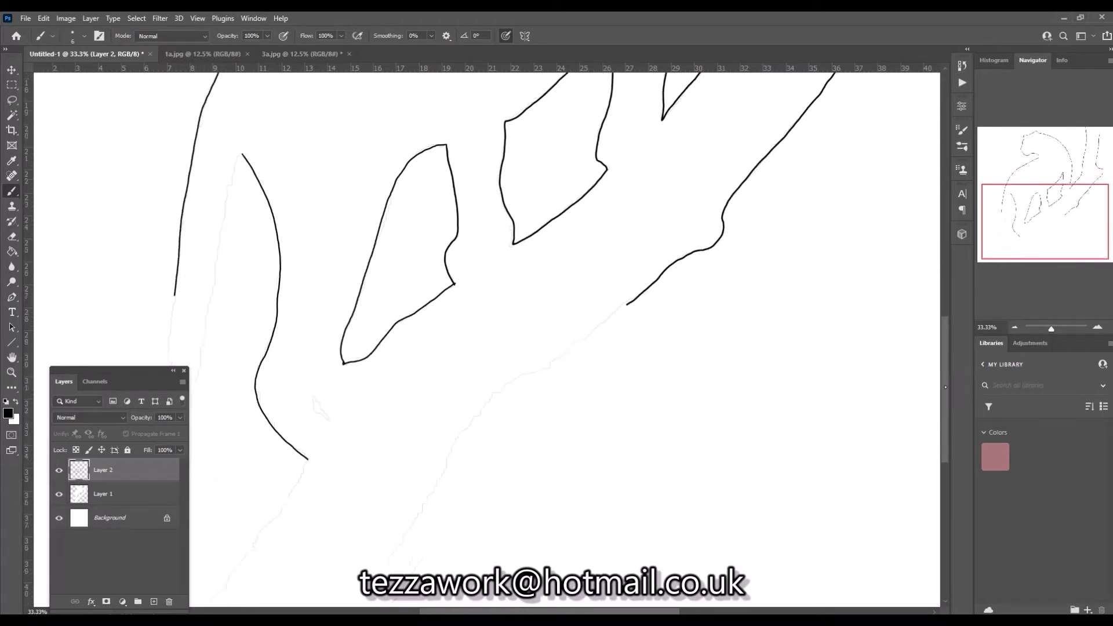
pyautogui.scroll(-1, 310, 493)
pyautogui.moveTo(234, 106); pyautogui.dragTo(198, 301)
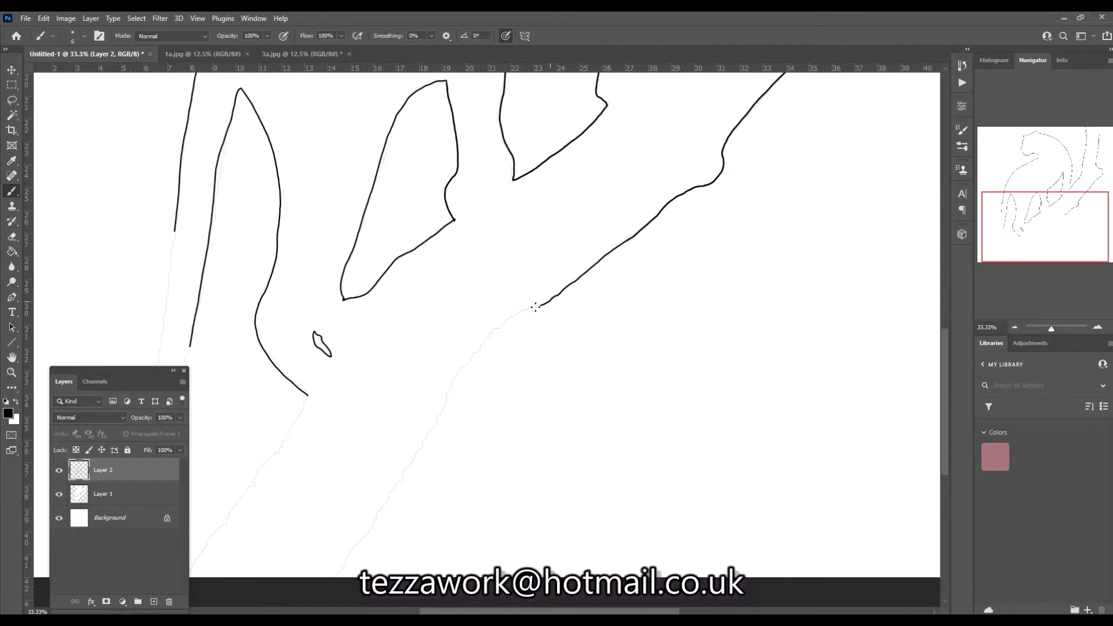
pyautogui.moveTo(468, 361); pyautogui.dragTo(344, 574)
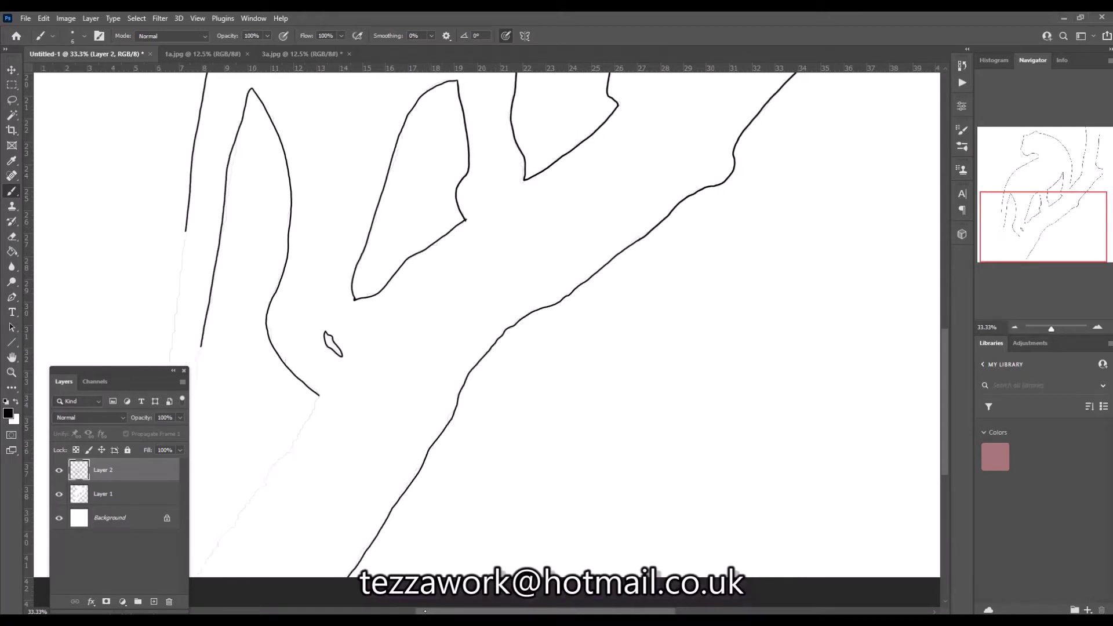
pyautogui.hscroll(-4, 374, 603)
pyautogui.moveTo(369, 288)
pyautogui.mouseDown()
pyautogui.moveTo(327, 493)
pyautogui.moveTo(360, 484)
pyautogui.moveTo(392, 347)
pyautogui.mouseUp()
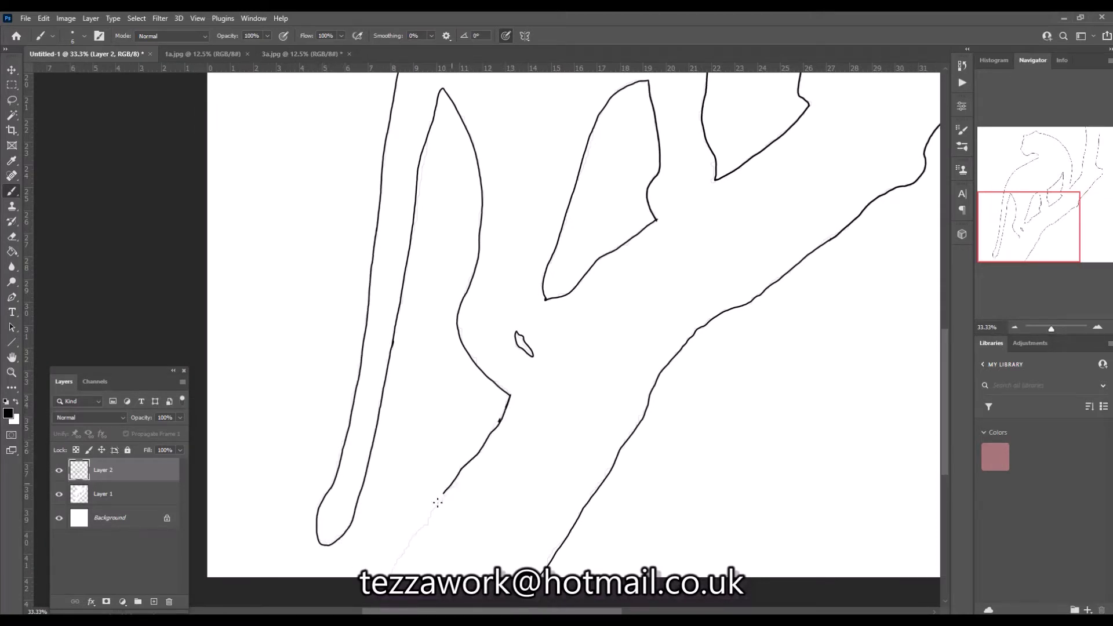
pyautogui.moveTo(438, 503); pyautogui.dragTo(392, 574)
pyautogui.hotkey('ctrl', '-')
pyautogui.hotkey('ctrl', '-')
pyautogui.hotkey('ctrl', '-')
pyautogui.hotkey('ctrl', '+')
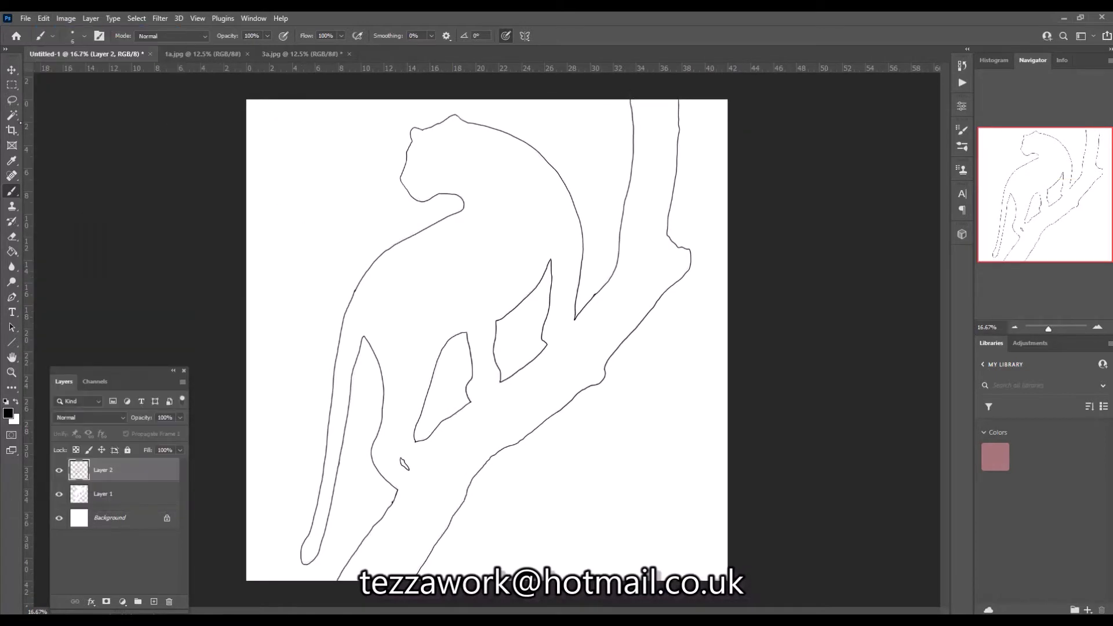
# Magic Wand select the leopard and branch and paint them solid black with a large brush.
pyautogui.press('w')
pyautogui.click(600, 290)
pyautogui.press('b')
pyautogui.click(84, 35)
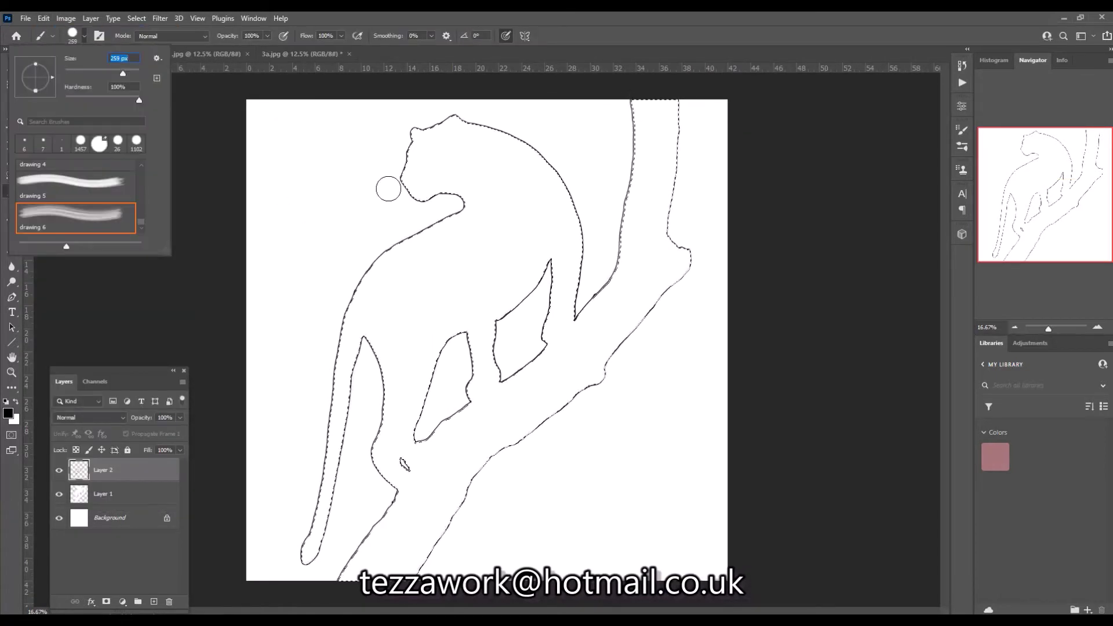
pyautogui.moveTo(406, 168)
pyautogui.mouseDown()
pyautogui.moveTo(570, 249)
pyautogui.moveTo(328, 548)
pyautogui.moveTo(554, 431)
pyautogui.moveTo(671, 87)
pyautogui.moveTo(626, 248)
pyautogui.moveTo(470, 406)
pyautogui.mouseUp()
# Deselect and add a new empty Layer 3 below the leopard.
pyautogui.click(135, 19)
pyautogui.click(148, 41)
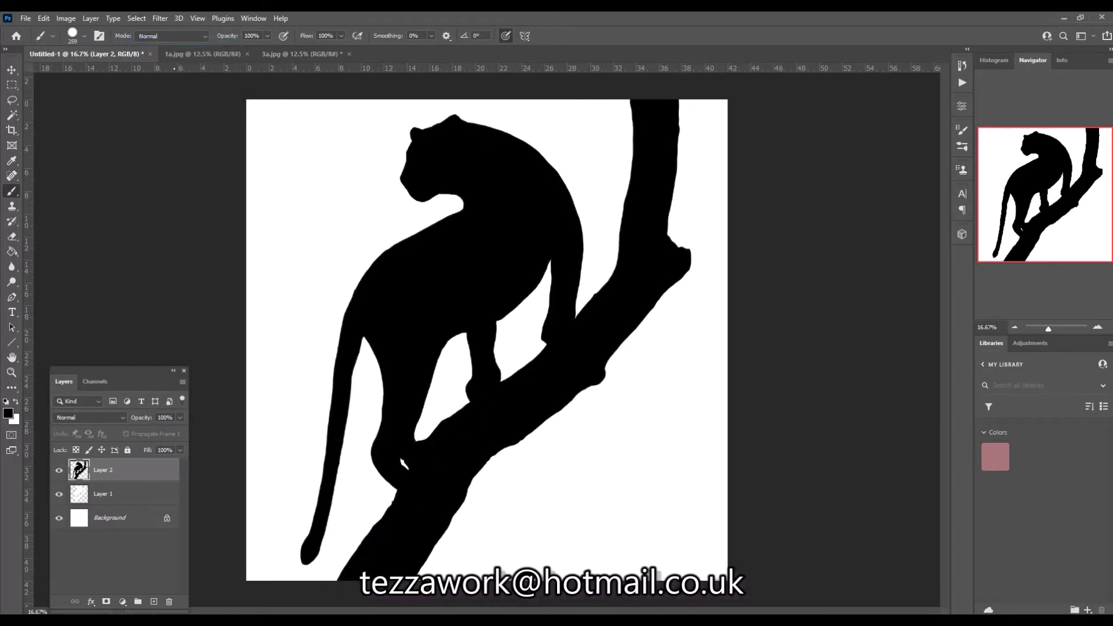
pyautogui.keyDown('ctrl'); pyautogui.click(154, 602); pyautogui.keyUp('ctrl')
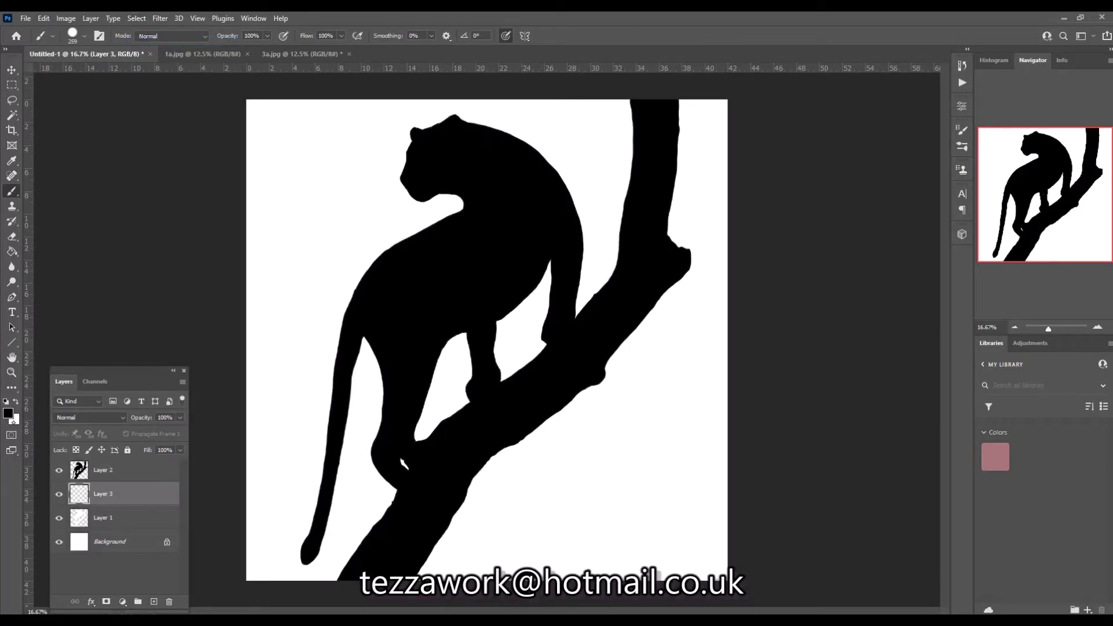
# Choose a purple foreground colour for the background glow.
pyautogui.click(8, 413)
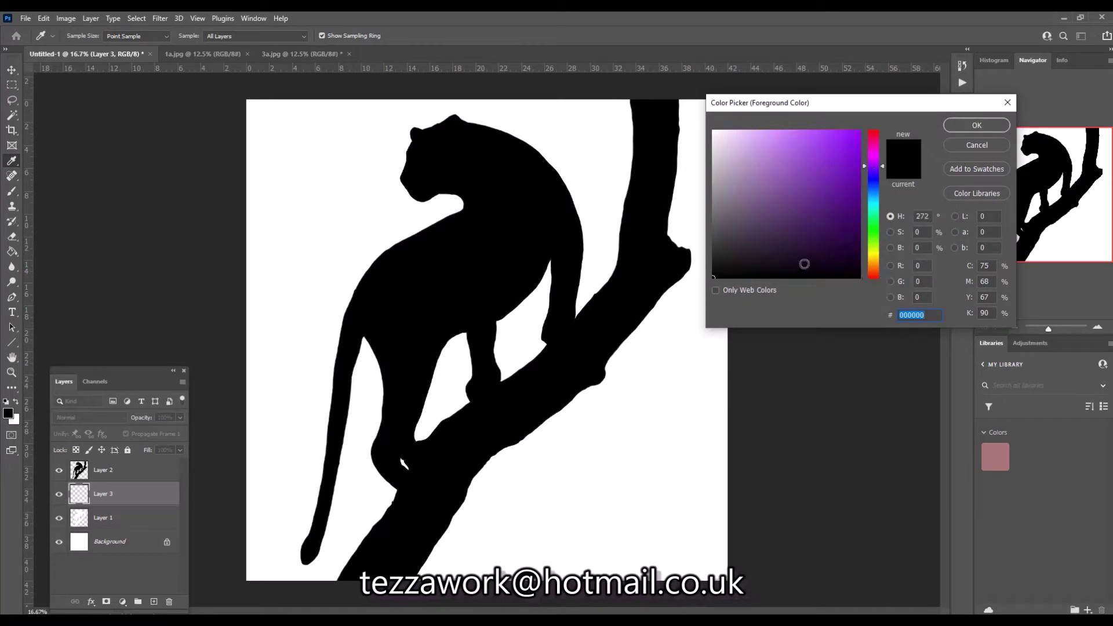
pyautogui.click(854, 193)
pyautogui.press('Return')
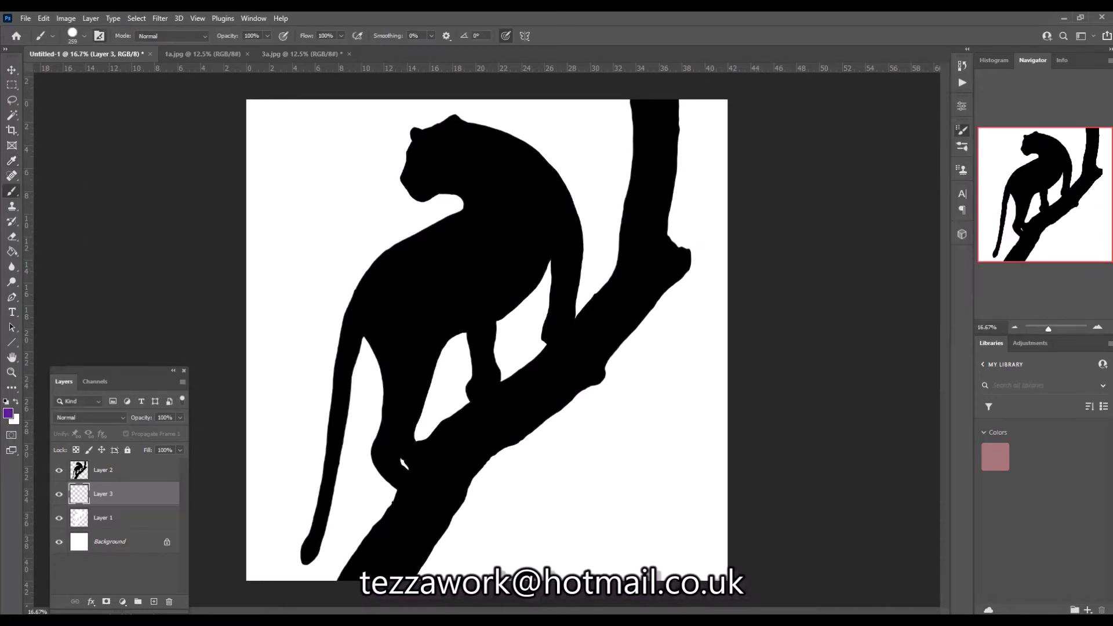
pyautogui.click(99, 36)
pyautogui.press('F5')
# Set the brush to 2520 px with 46% opacity and 45% flow.
pyautogui.click(84, 35)
pyautogui.write('2520')
pyautogui.press('Return')
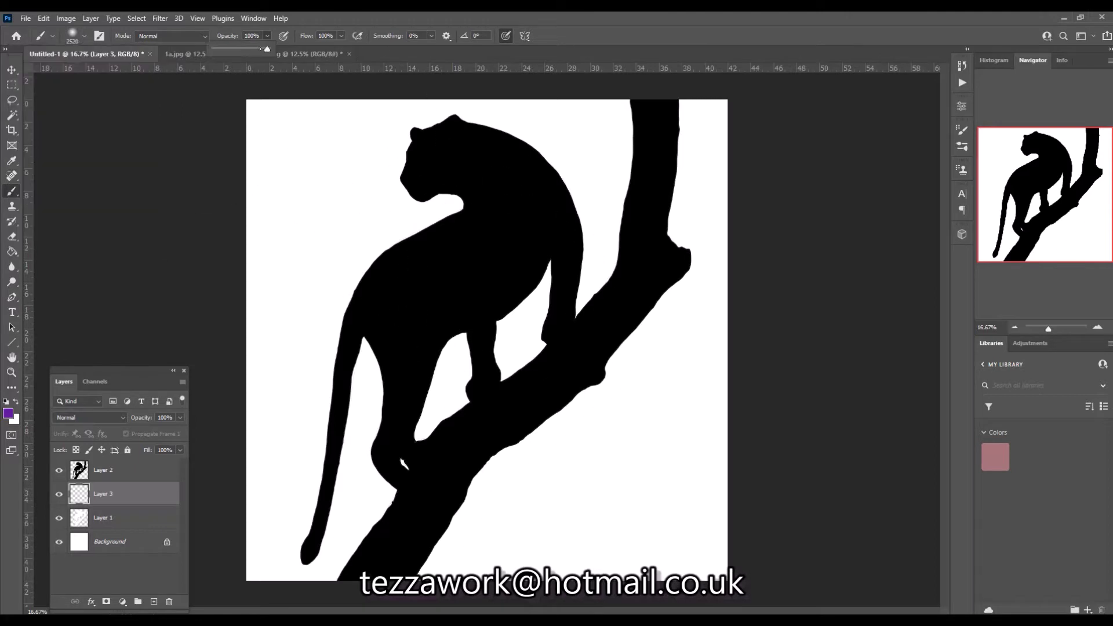
pyautogui.press('4')
pyautogui.press('6')
pyautogui.hotkey('shift', '4')
pyautogui.hotkey('shift', '5')
# Paint soft purple around the leopard, then deepen the background with a darker purple.
pyautogui.moveTo(531, 334)
pyautogui.mouseDown()
pyautogui.moveTo(597, 223)
pyautogui.moveTo(348, 298)
pyautogui.moveTo(375, 456)
pyautogui.moveTo(485, 509)
pyautogui.mouseUp()
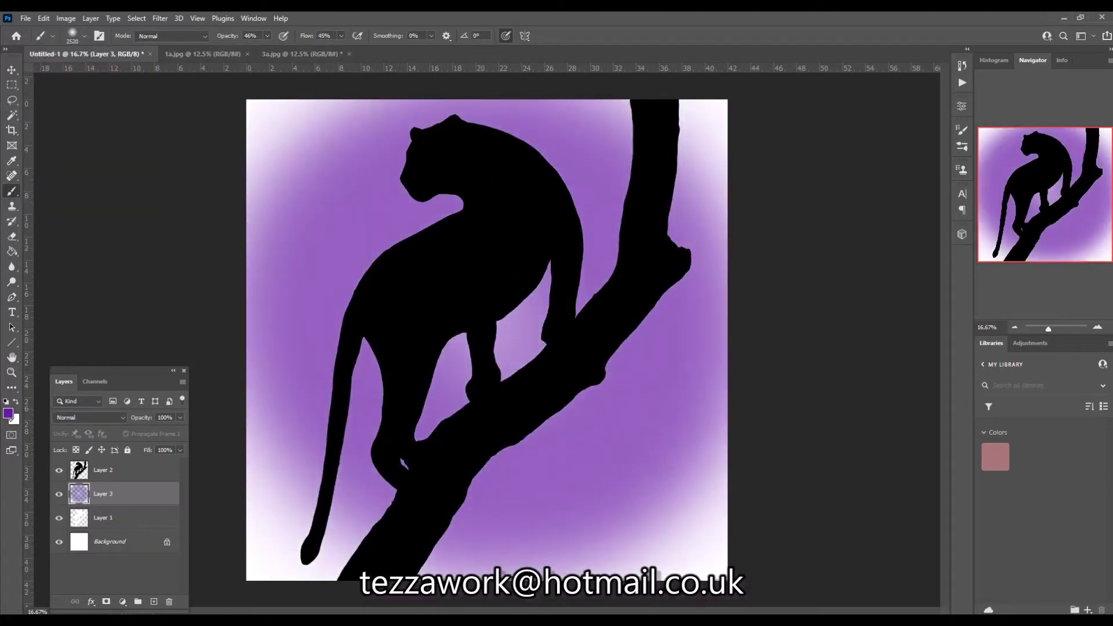
pyautogui.click(8, 413)
pyautogui.click(722, 273)
pyautogui.press('Return')
pyautogui.moveTo(721, 274)
pyautogui.mouseDown()
pyautogui.moveTo(497, 74)
pyautogui.moveTo(658, 509)
pyautogui.moveTo(248, 447)
pyautogui.moveTo(360, 182)
pyautogui.mouseUp()
# Darken all canvas edges and corners with a deep purple for a vignette.
pyautogui.click(8, 413)
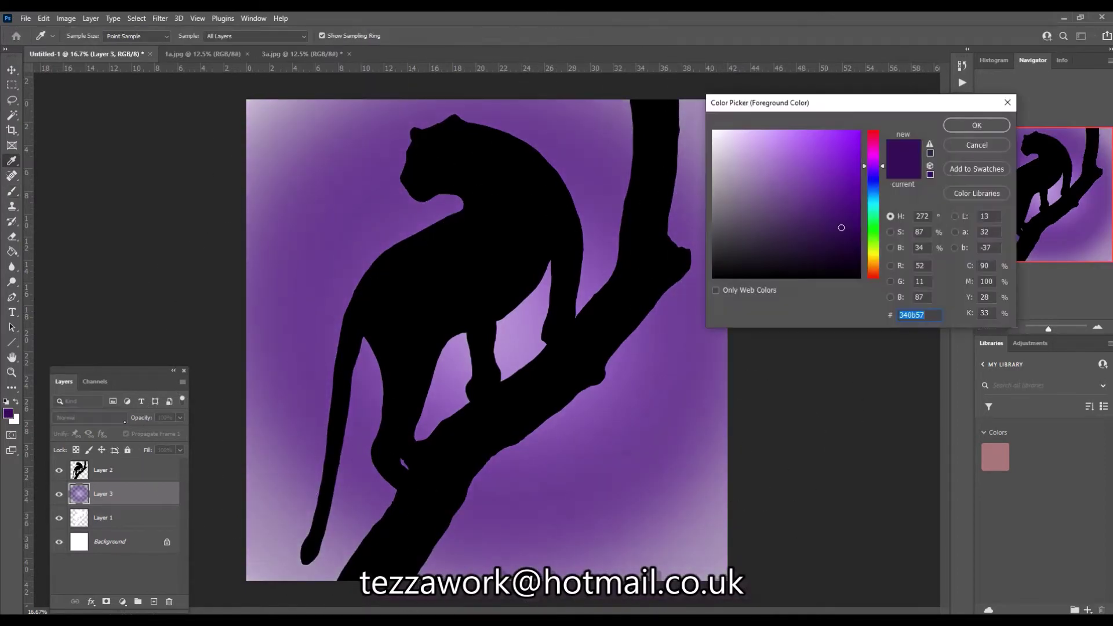
pyautogui.click(835, 284)
pyautogui.press('Return')
pyautogui.moveTo(833, 316); pyautogui.dragTo(598, 62)
pyautogui.moveTo(775, 326)
pyautogui.mouseDown()
pyautogui.moveTo(783, 378)
pyautogui.moveTo(754, 510)
pyautogui.mouseUp()
pyautogui.hotkey('ctrl', '-')
pyautogui.moveTo(487, 535); pyautogui.dragTo(303, 510)
pyautogui.moveTo(325, 452)
pyautogui.mouseDown()
pyautogui.moveTo(268, 293)
pyautogui.moveTo(308, 174)
pyautogui.moveTo(676, 186)
pyautogui.moveTo(282, 206)
pyautogui.mouseUp()
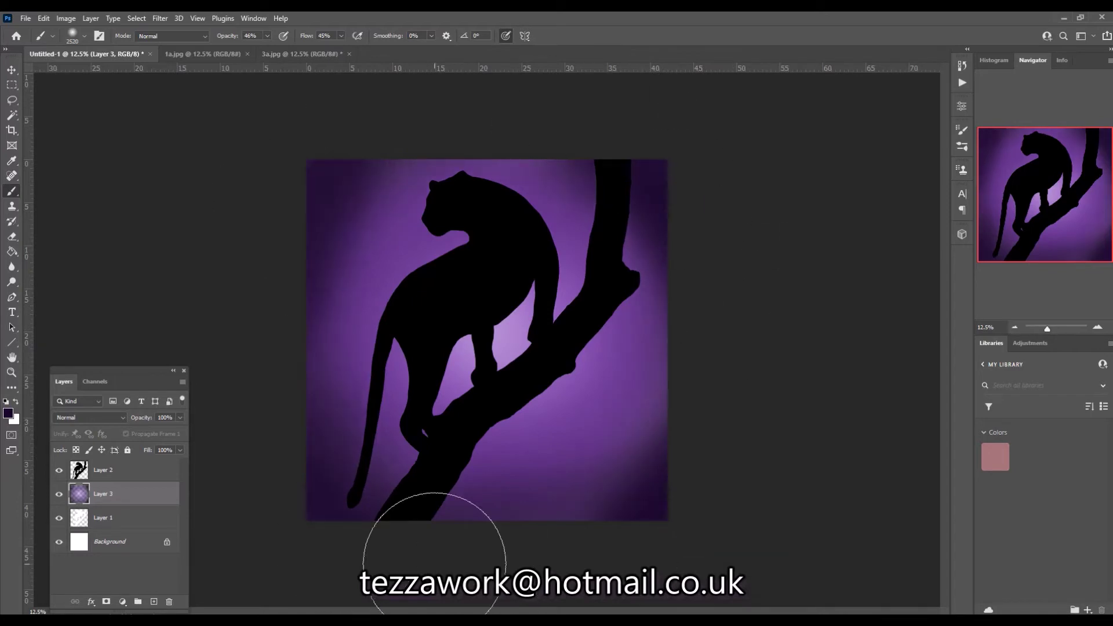
# Brighten the centre behind the leopard with light lavender and add empty Layer 4.
pyautogui.click(8, 413)
pyautogui.click(760, 145)
pyautogui.click(982, 121)
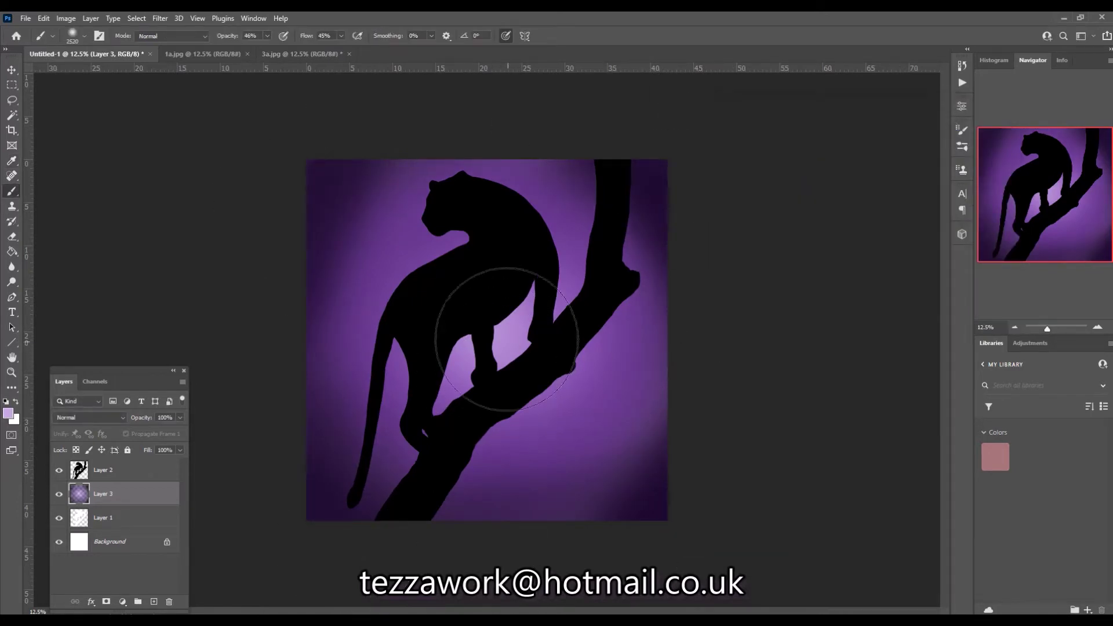
pyautogui.moveTo(472, 335)
pyautogui.mouseDown()
pyautogui.moveTo(458, 290)
pyautogui.moveTo(549, 318)
pyautogui.moveTo(398, 261)
pyautogui.moveTo(510, 353)
pyautogui.moveTo(415, 366)
pyautogui.mouseUp()
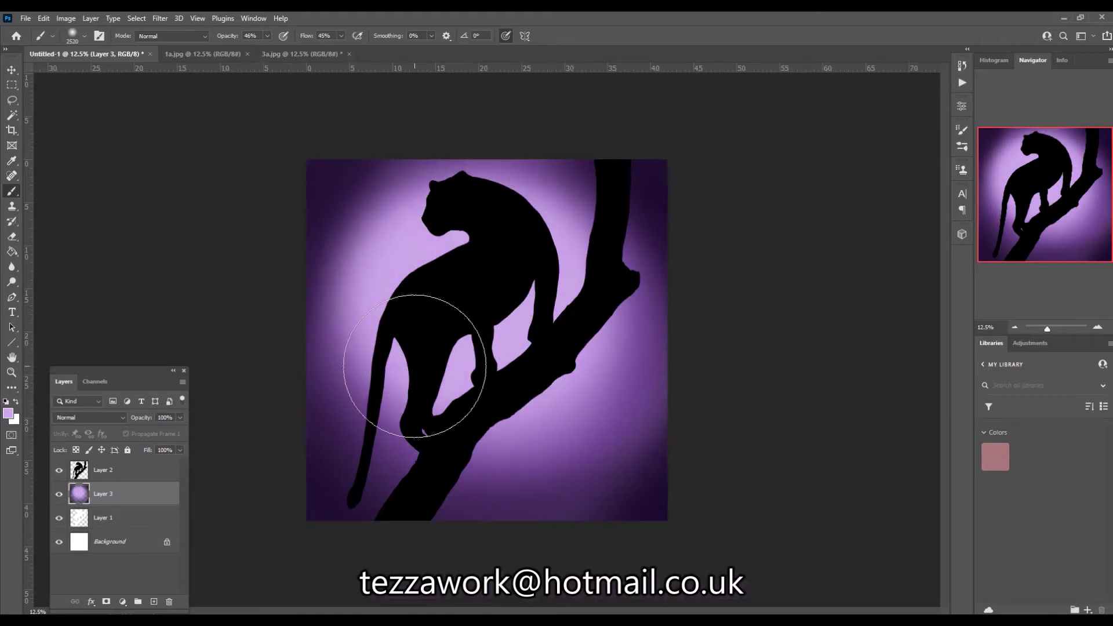
pyautogui.hotkey('ctrl', 'shift', 'alt', 'n')
pyautogui.press('F5')
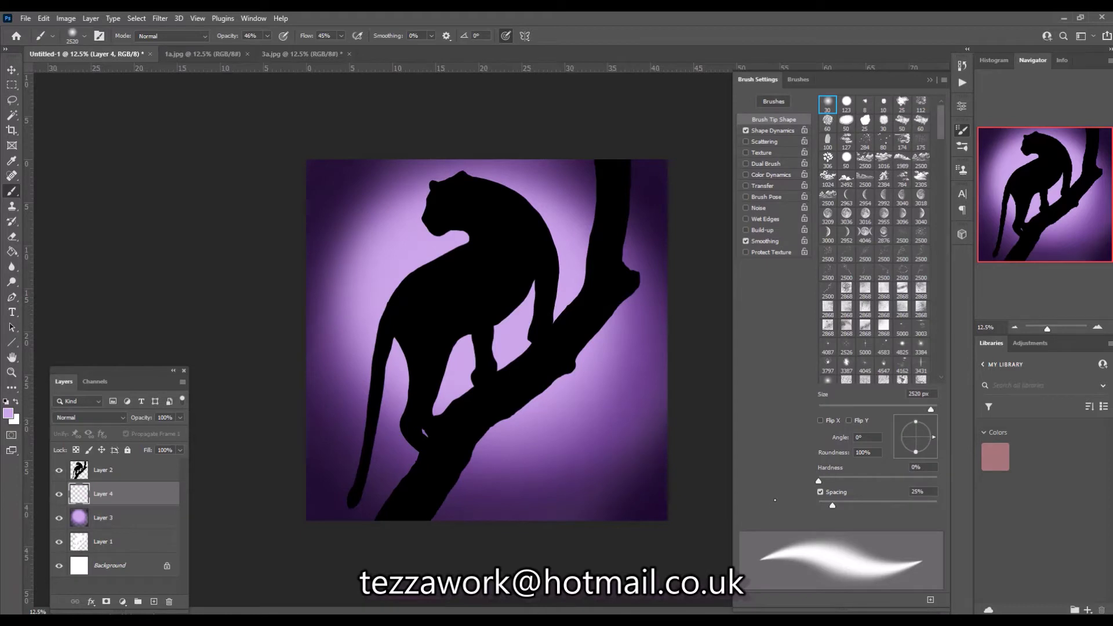
# In Brush Settings, try a 2500 px scatter brush, then a grass-like textured tip.
pyautogui.click(865, 254)
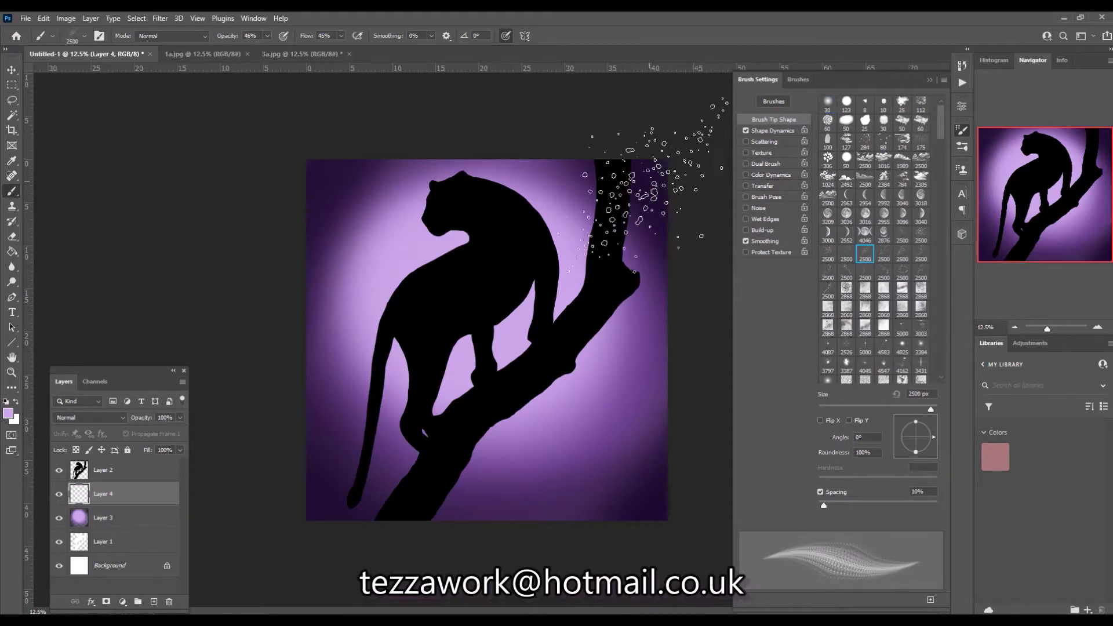
pyautogui.click(44, 18)
pyautogui.scroll(-3, 881, 261)
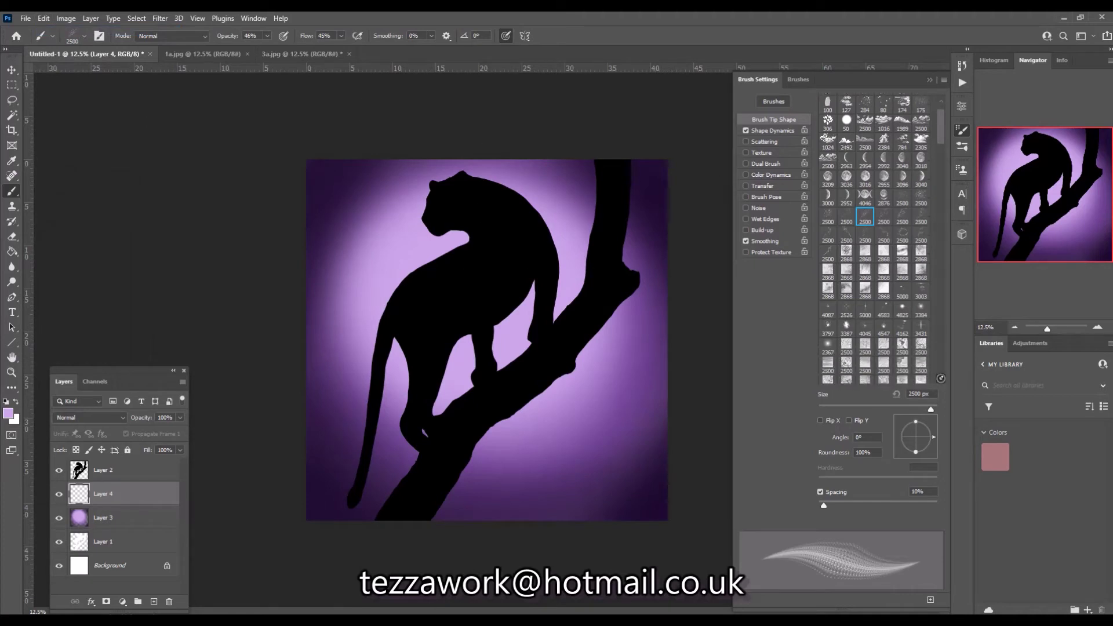
pyautogui.scroll(-3, 881, 261)
pyautogui.scroll(-3, 945, 305)
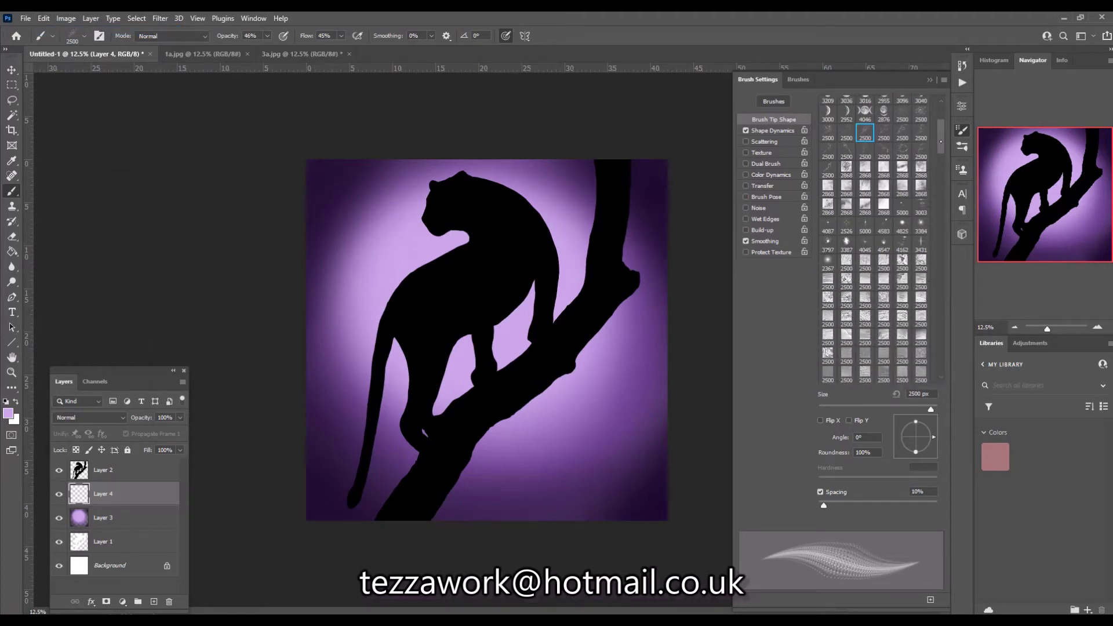
pyautogui.scroll(-3, 945, 305)
pyautogui.scroll(-3, 945, 305)
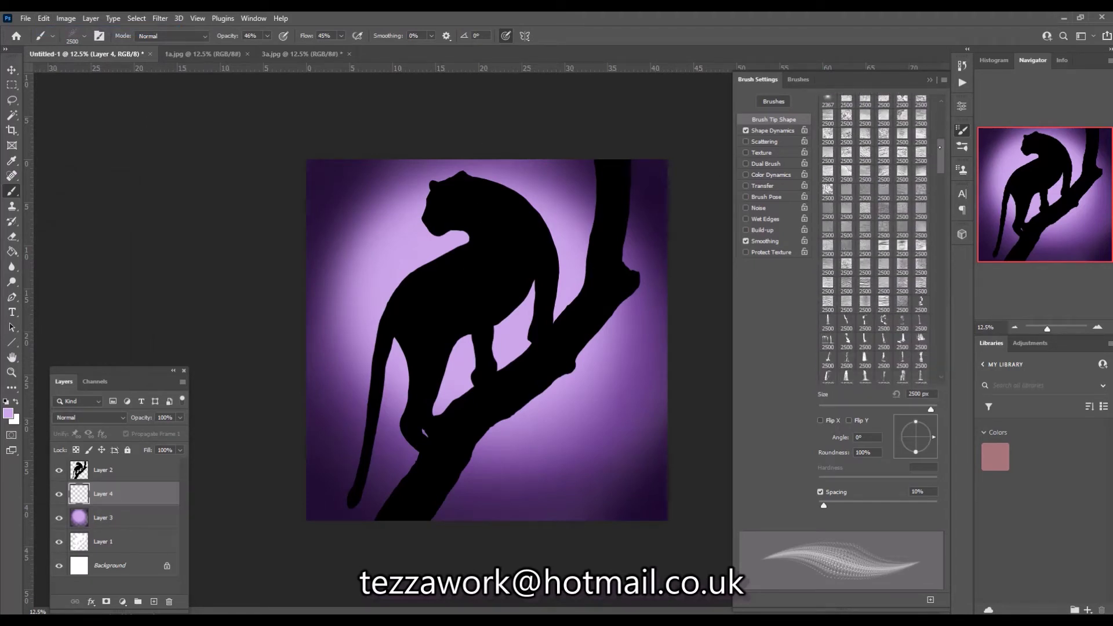
pyautogui.click(828, 341)
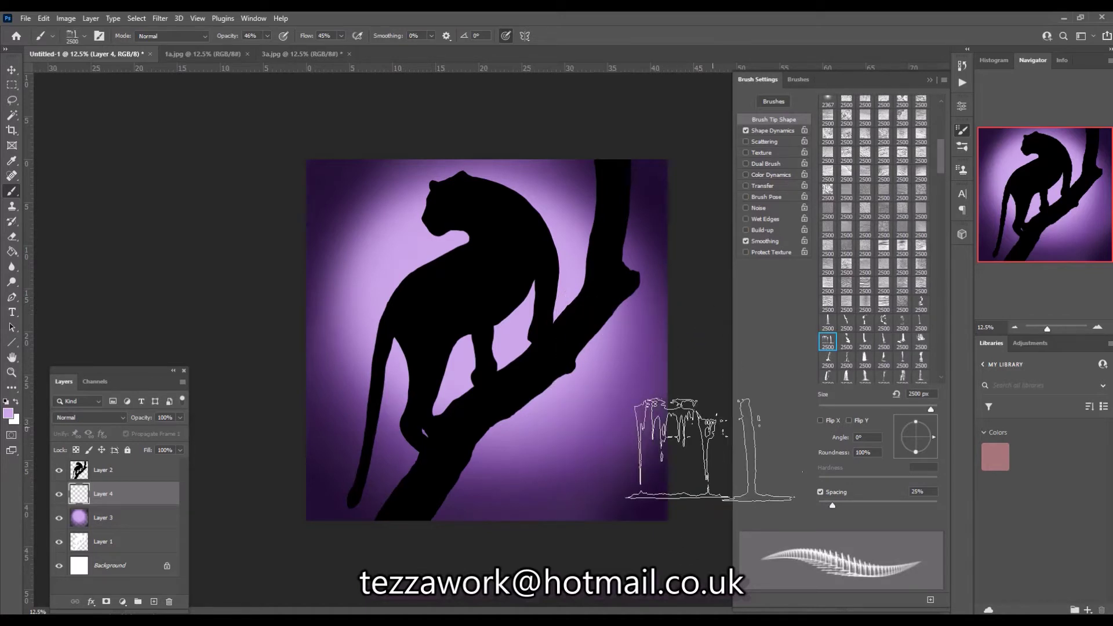
# Undo a test stamp of the textured brush and swap foreground and background colours.
pyautogui.click(605, 418)
pyautogui.click(43, 18)
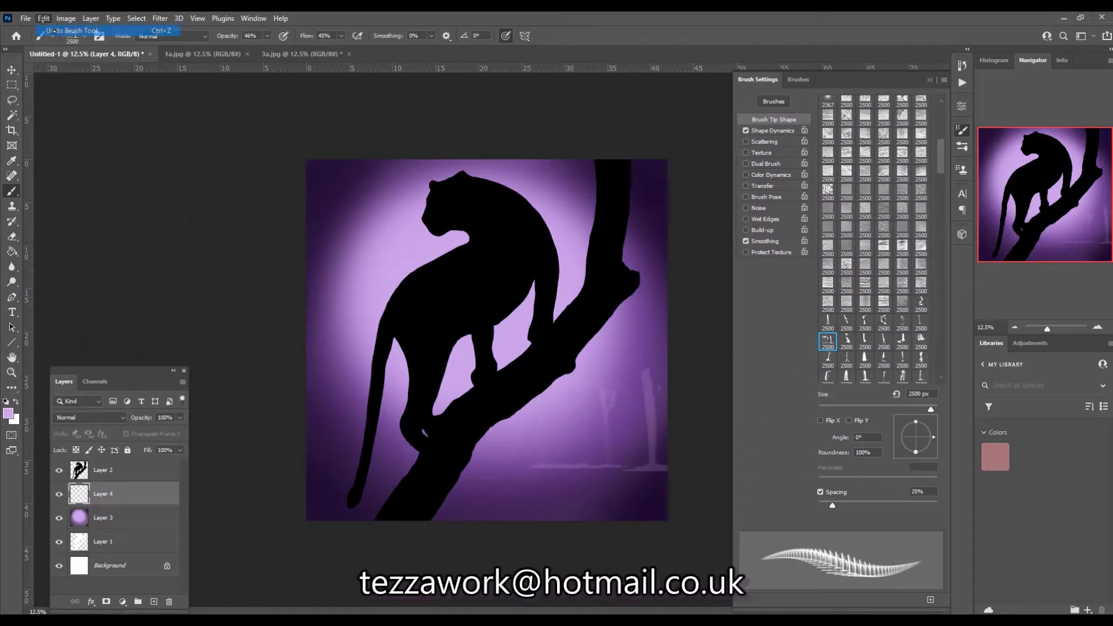
pyautogui.press('x')
pyautogui.click(43, 18)
pyautogui.click(58, 30)
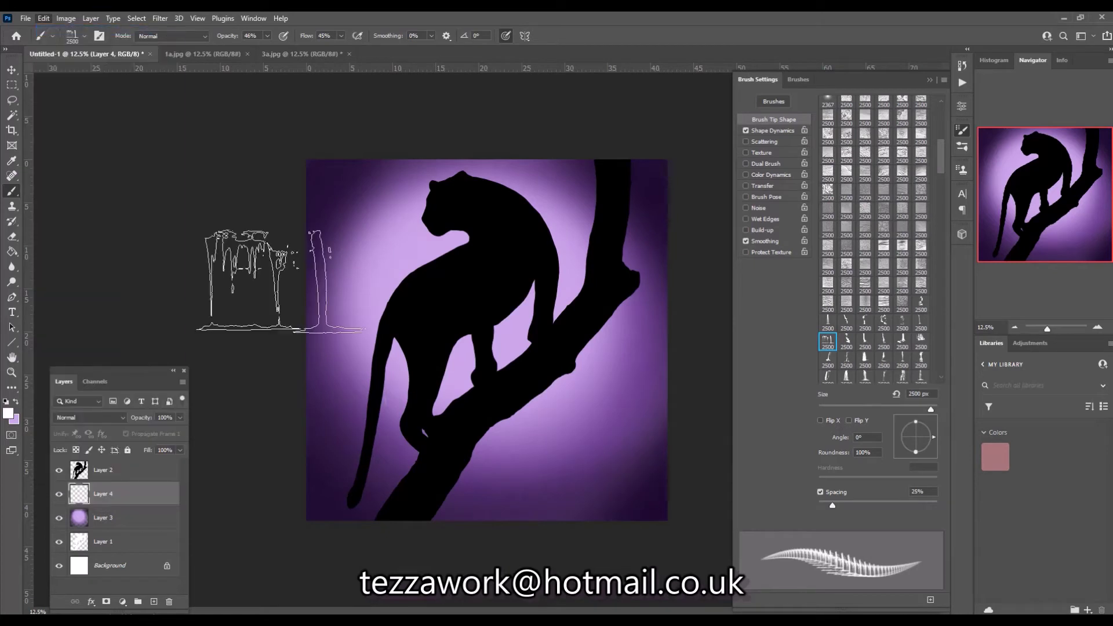
# Switch to a soft round brush at 243 px and add Layer 5 beneath Layer 4.
pyautogui.scroll(10, 847, 174)
pyautogui.click(831, 107)
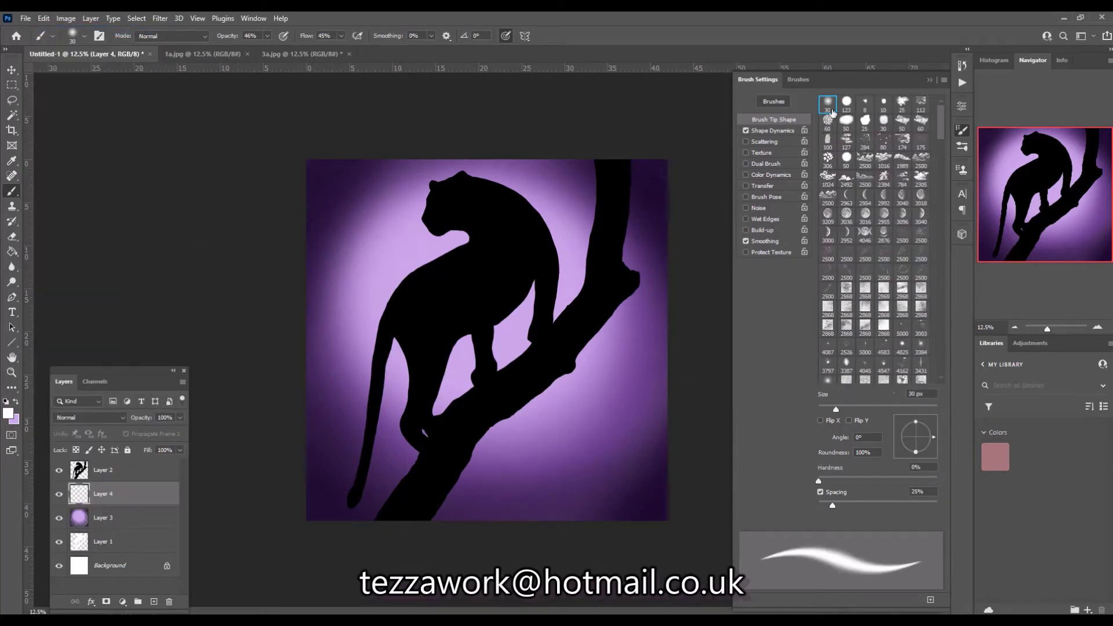
pyautogui.click(72, 35)
pyautogui.moveTo(23, 58); pyautogui.dragTo(64, 58)
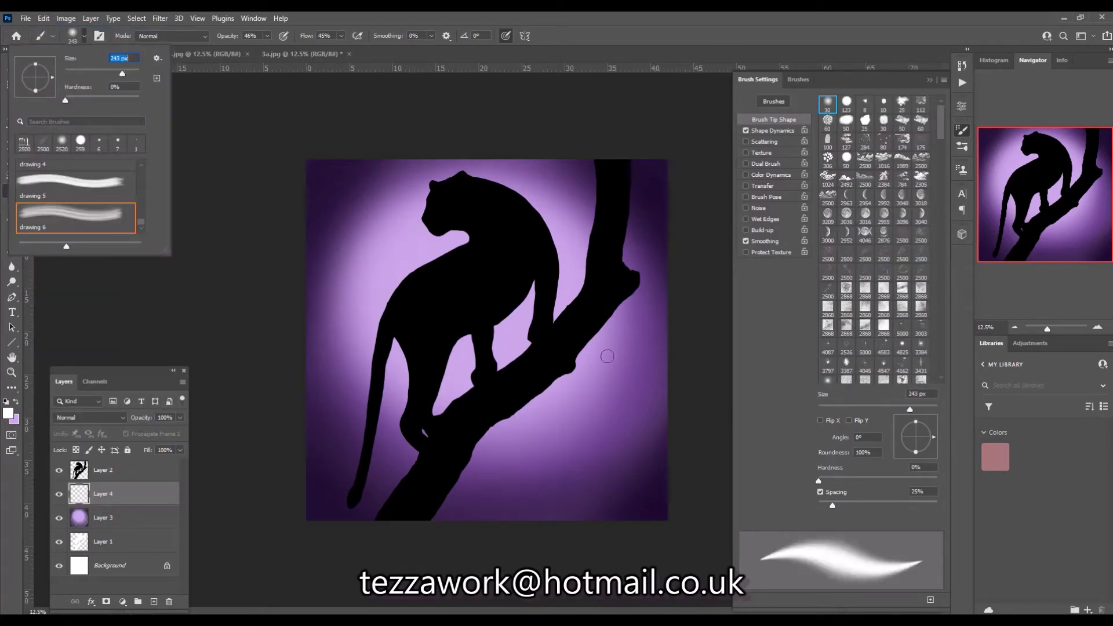
pyautogui.keyDown('ctrl'); pyautogui.click(154, 601); pyautogui.keyUp('ctrl')
# Paint faint dark-purple hills below the branch and between the leopard's legs.
pyautogui.click(8, 413)
pyautogui.click(795, 229)
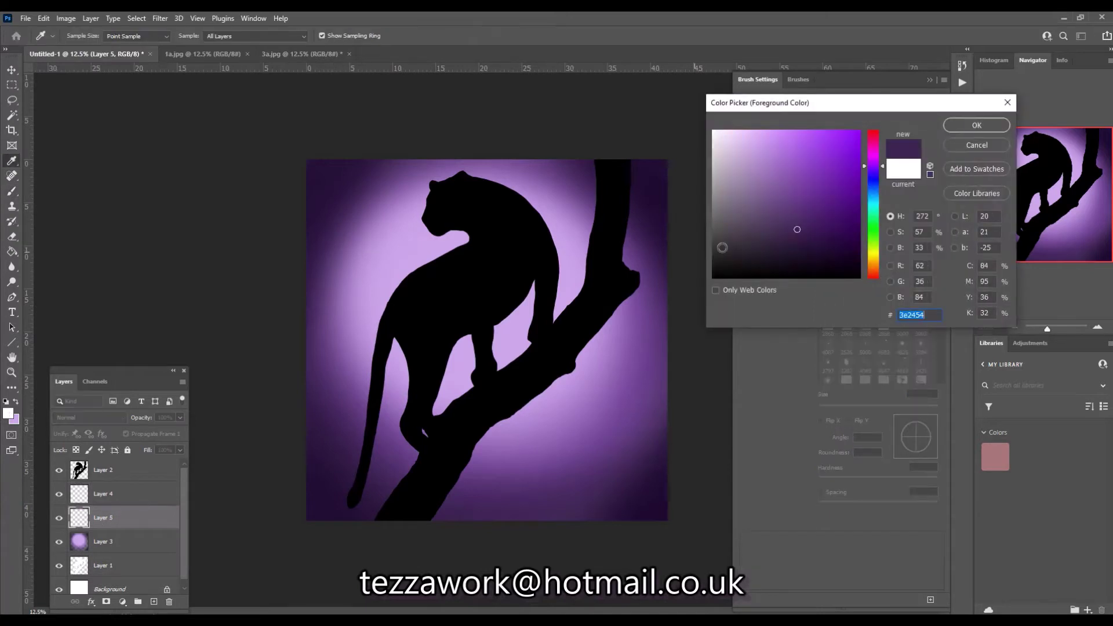
pyautogui.click(795, 204)
pyautogui.click(982, 122)
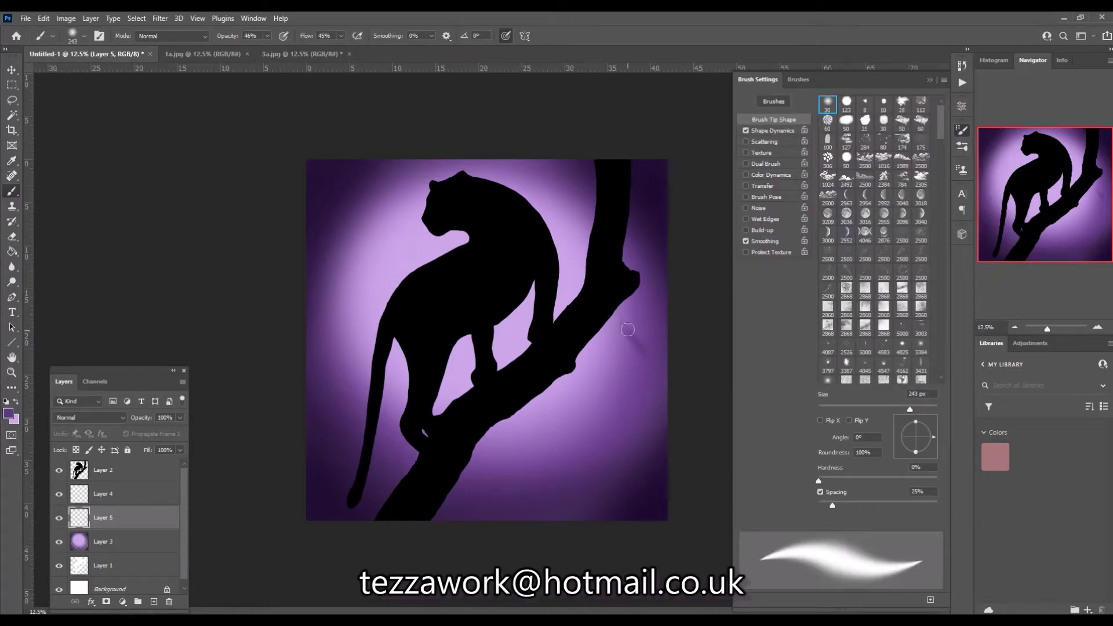
pyautogui.moveTo(628, 330)
pyautogui.mouseDown()
pyautogui.moveTo(653, 373)
pyautogui.moveTo(603, 359)
pyautogui.moveTo(639, 373)
pyautogui.moveTo(645, 349)
pyautogui.mouseUp()
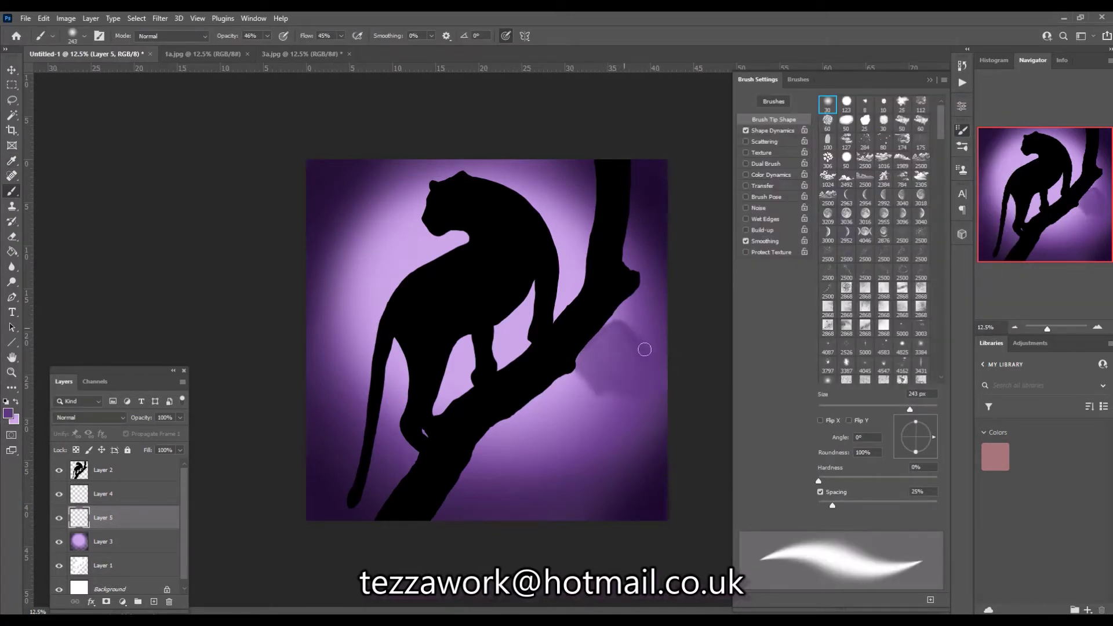
pyautogui.moveTo(561, 354)
pyautogui.mouseDown()
pyautogui.moveTo(583, 386)
pyautogui.moveTo(472, 341)
pyautogui.moveTo(518, 347)
pyautogui.moveTo(504, 371)
pyautogui.moveTo(400, 357)
pyautogui.moveTo(319, 326)
pyautogui.moveTo(374, 348)
pyautogui.moveTo(331, 349)
pyautogui.mouseUp()
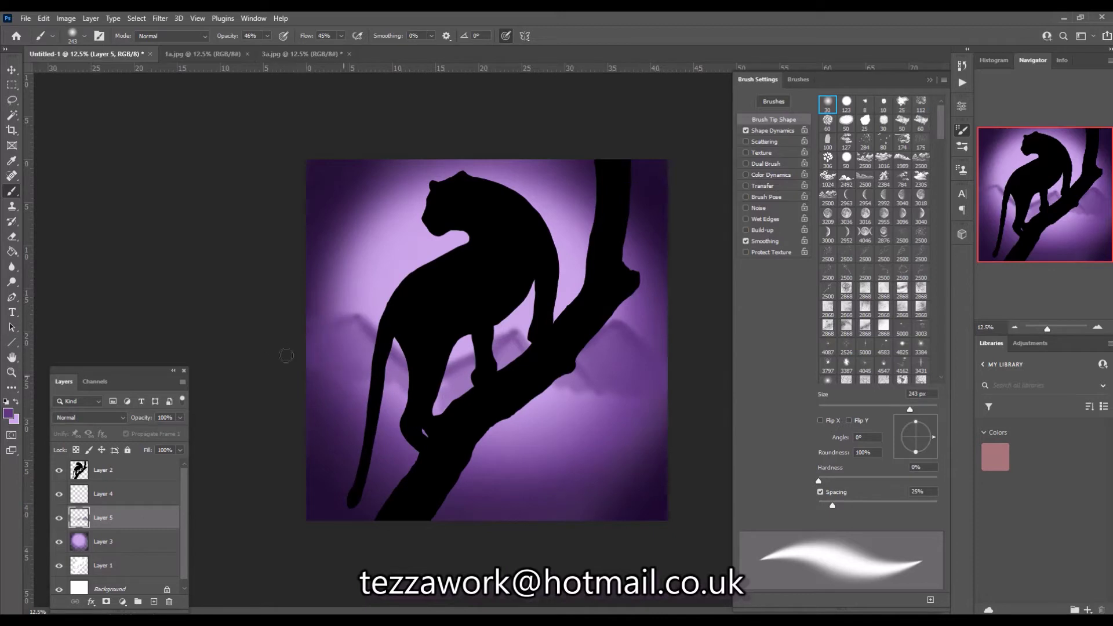
pyautogui.moveTo(444, 390); pyautogui.dragTo(609, 389)
# Lighten the hills on the right and left edges with a pale greyish purple.
pyautogui.click(8, 413)
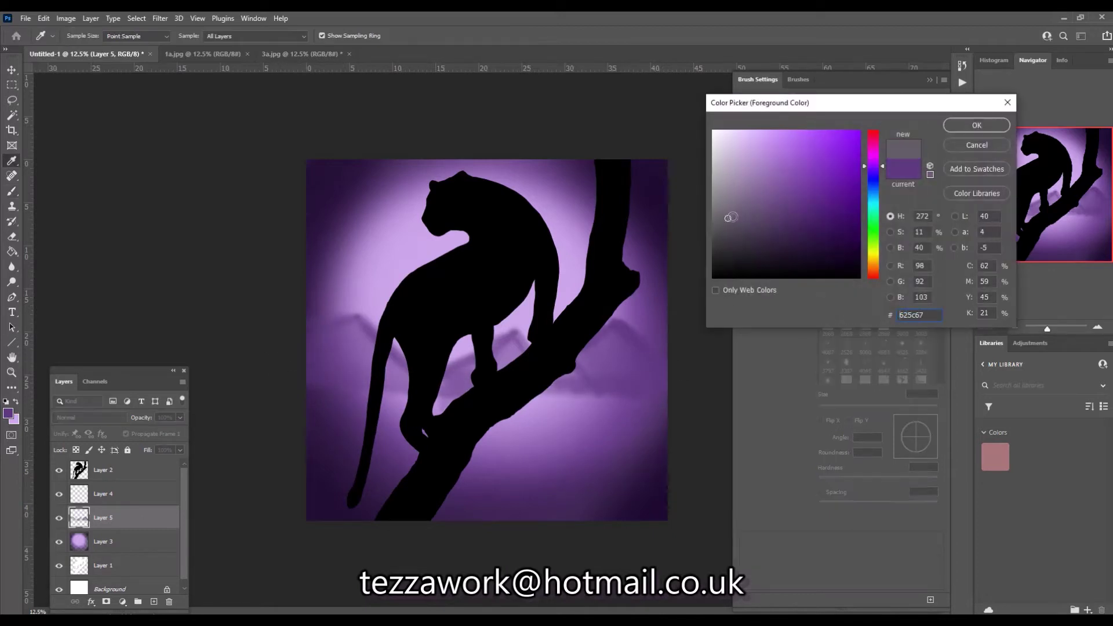
pyautogui.click(728, 218)
pyautogui.click(982, 124)
pyautogui.moveTo(670, 374); pyautogui.dragTo(600, 332)
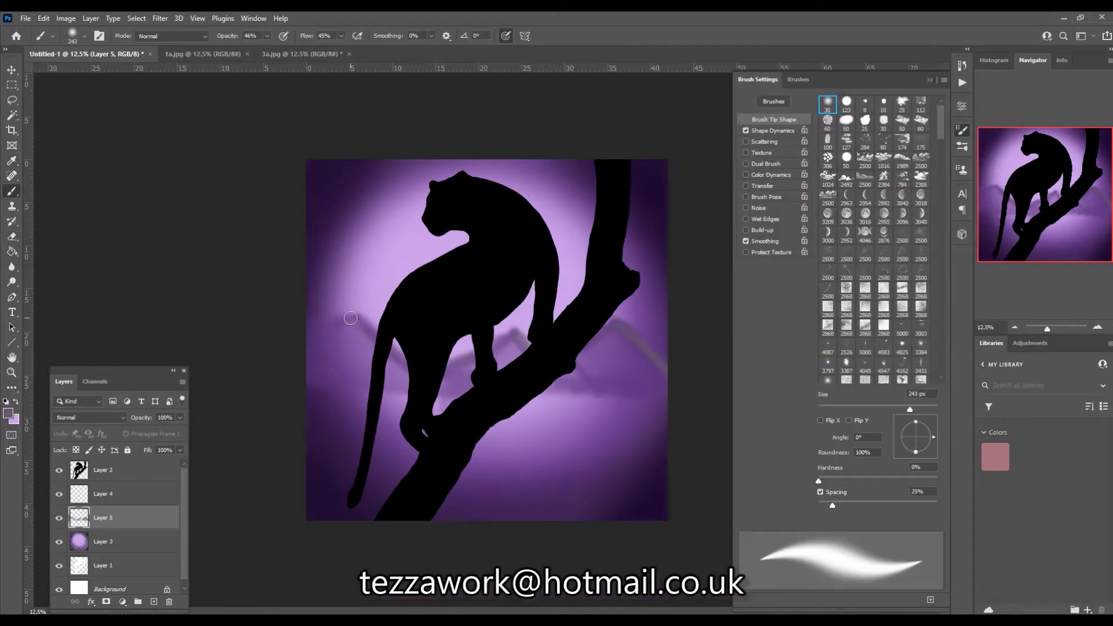
pyautogui.moveTo(325, 349); pyautogui.dragTo(253, 361)
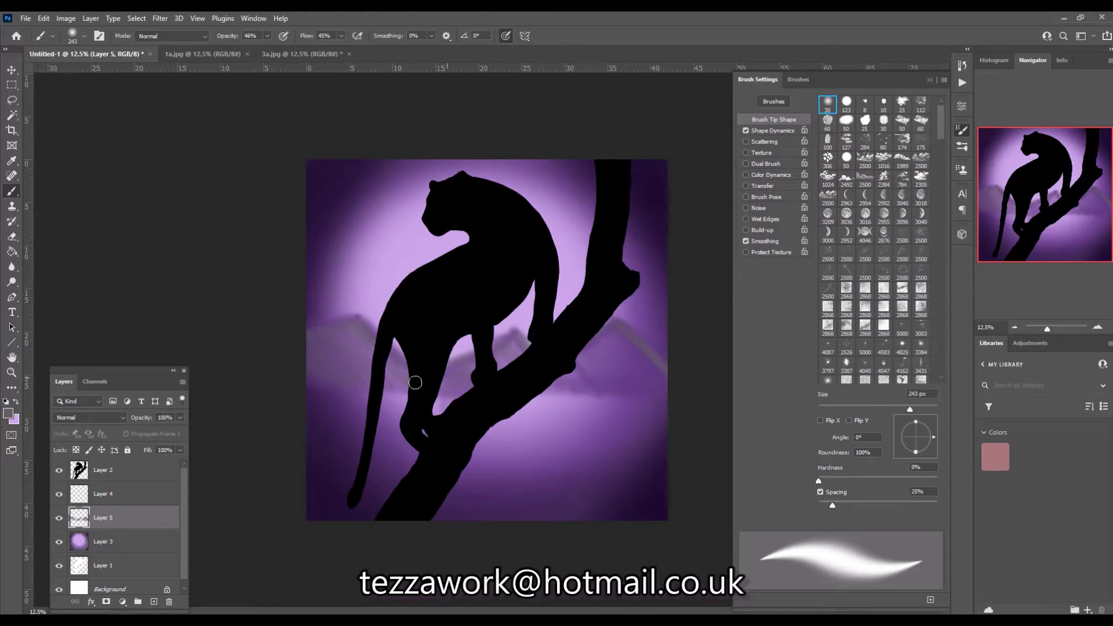
# Tint the mountain ridge near the branch and the left peak blue-purple.
pyautogui.click(8, 413)
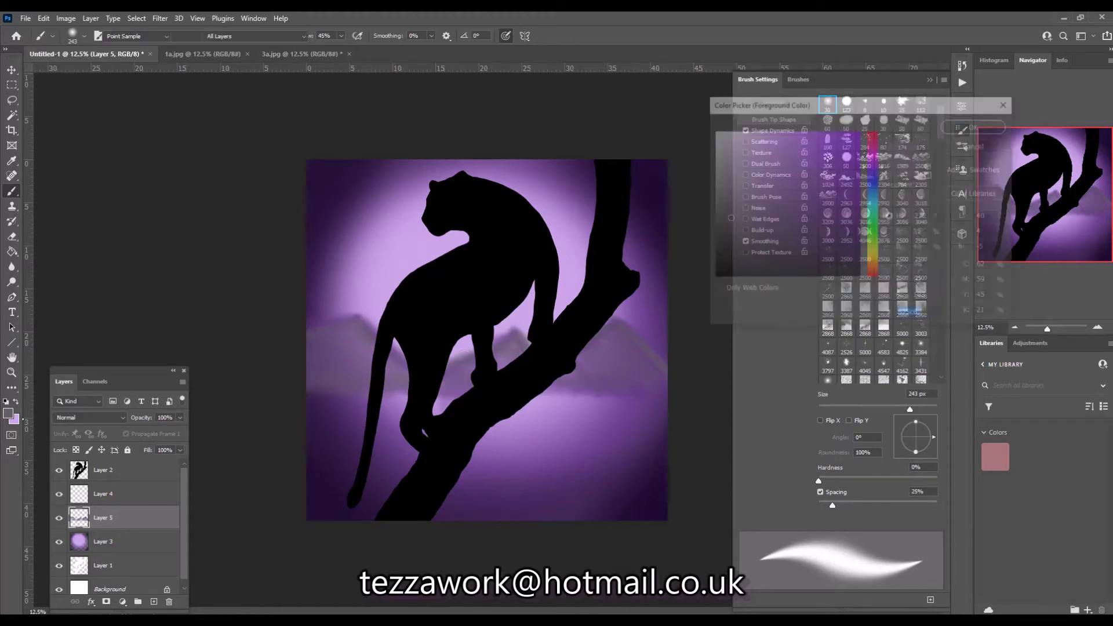
pyautogui.click(816, 192)
pyautogui.click(916, 116)
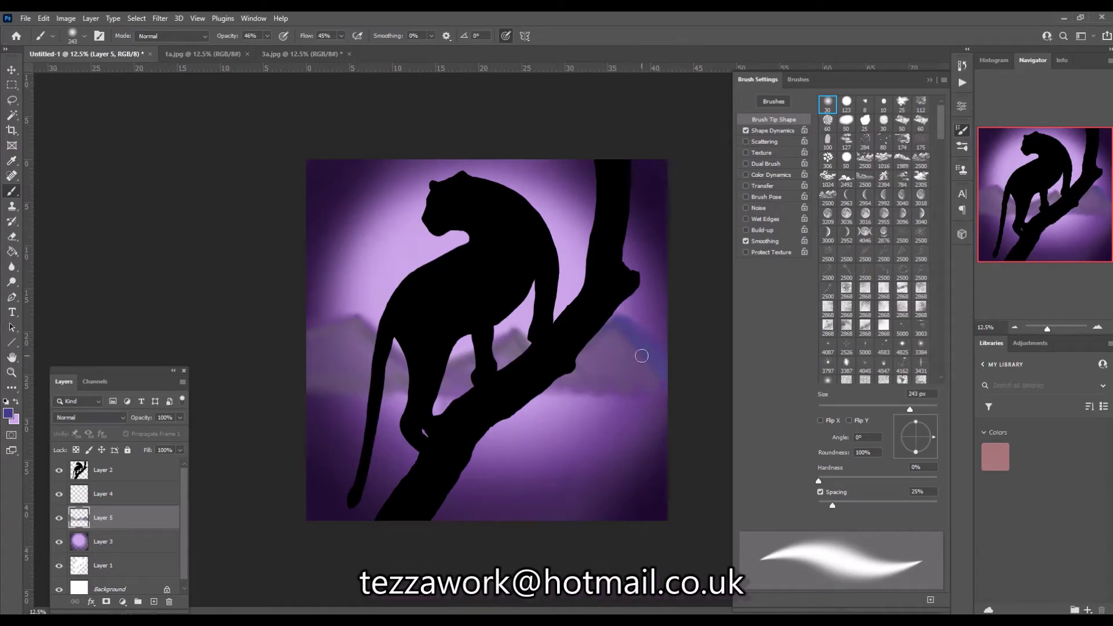
pyautogui.moveTo(641, 356)
pyautogui.mouseDown()
pyautogui.moveTo(608, 323)
pyautogui.moveTo(504, 334)
pyautogui.moveTo(534, 360)
pyautogui.moveTo(312, 388)
pyautogui.mouseUp()
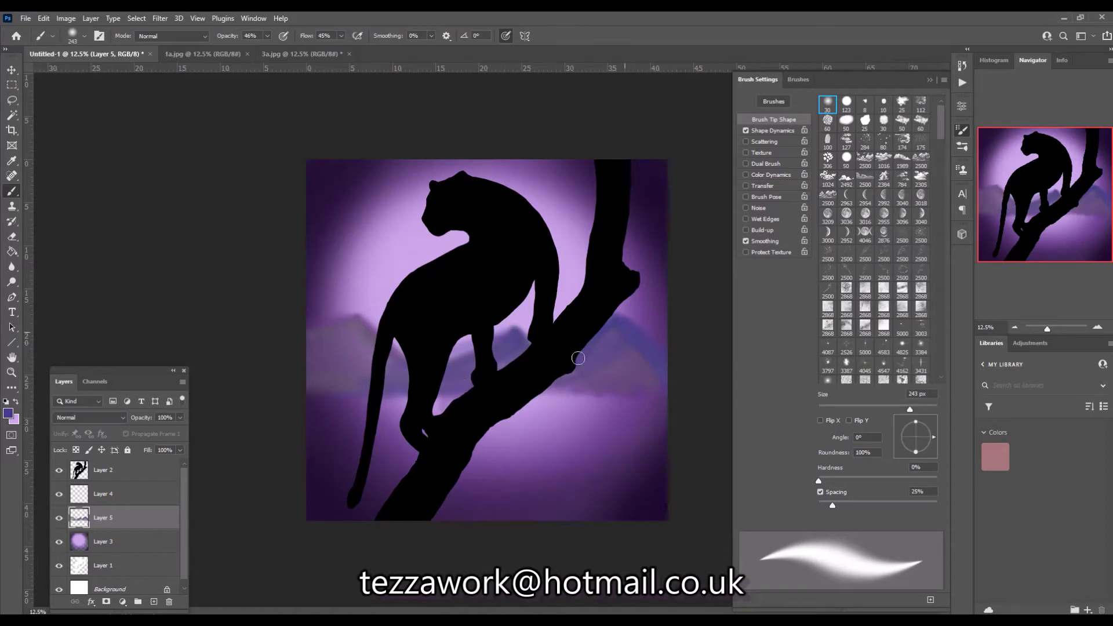
pyautogui.moveTo(385, 328)
pyautogui.mouseDown()
pyautogui.moveTo(239, 333)
pyautogui.moveTo(292, 323)
pyautogui.moveTo(469, 394)
pyautogui.moveTo(359, 334)
pyautogui.moveTo(283, 367)
pyautogui.mouseUp()
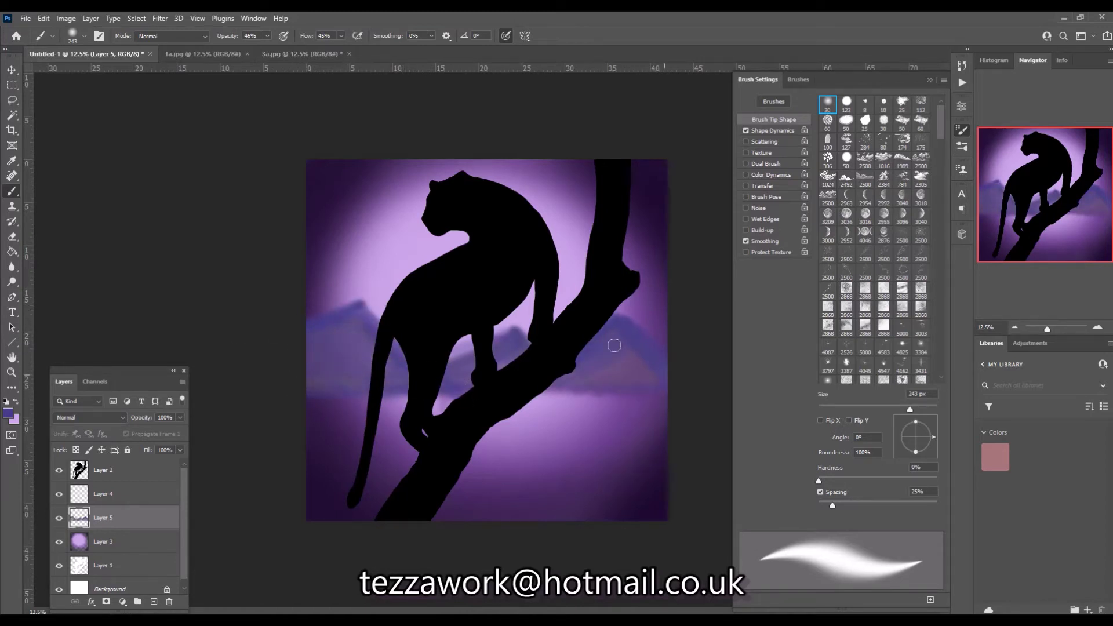
# With the grass-textured brush, dab blue streaks over the mountains right of the branch.
pyautogui.click(865, 105)
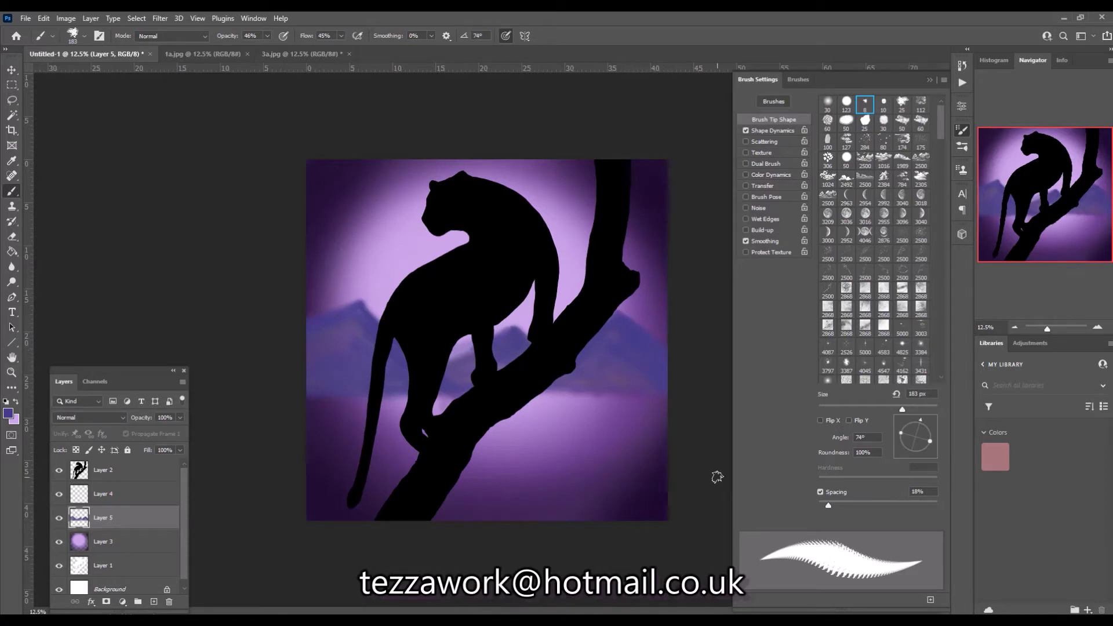
pyautogui.click(8, 414)
pyautogui.click(982, 124)
pyautogui.moveTo(621, 326); pyautogui.dragTo(576, 372)
pyautogui.moveTo(652, 368); pyautogui.dragTo(586, 389)
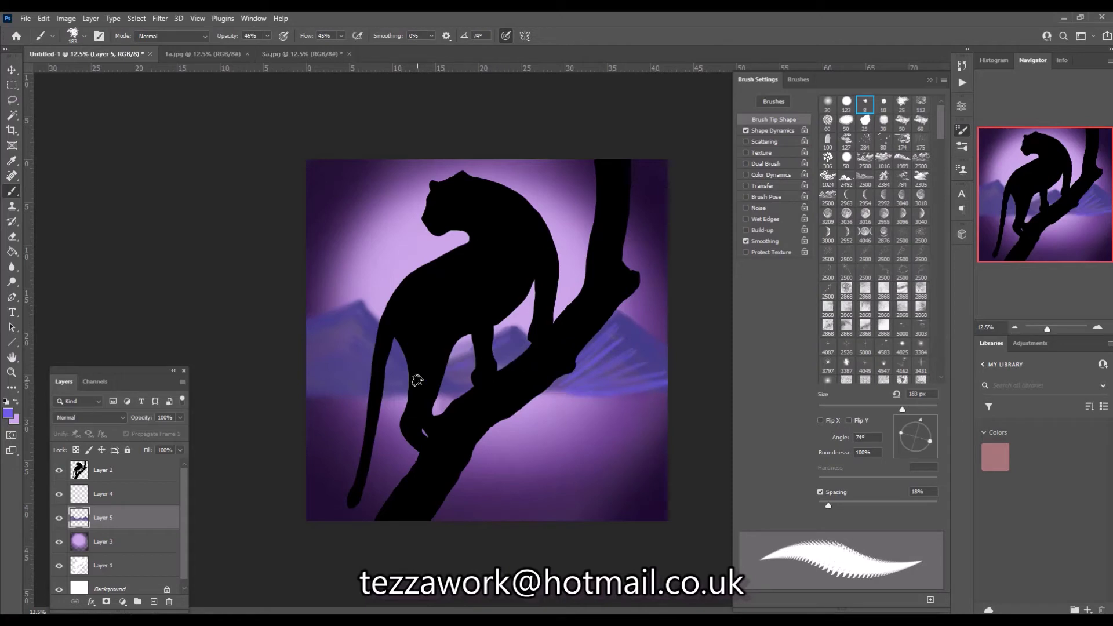
# Texture the left mountains, drop Layer 5 to 83% opacity, and hide it.
pyautogui.moveTo(368, 385)
pyautogui.mouseDown()
pyautogui.moveTo(244, 335)
pyautogui.moveTo(263, 370)
pyautogui.moveTo(387, 353)
pyautogui.mouseUp()
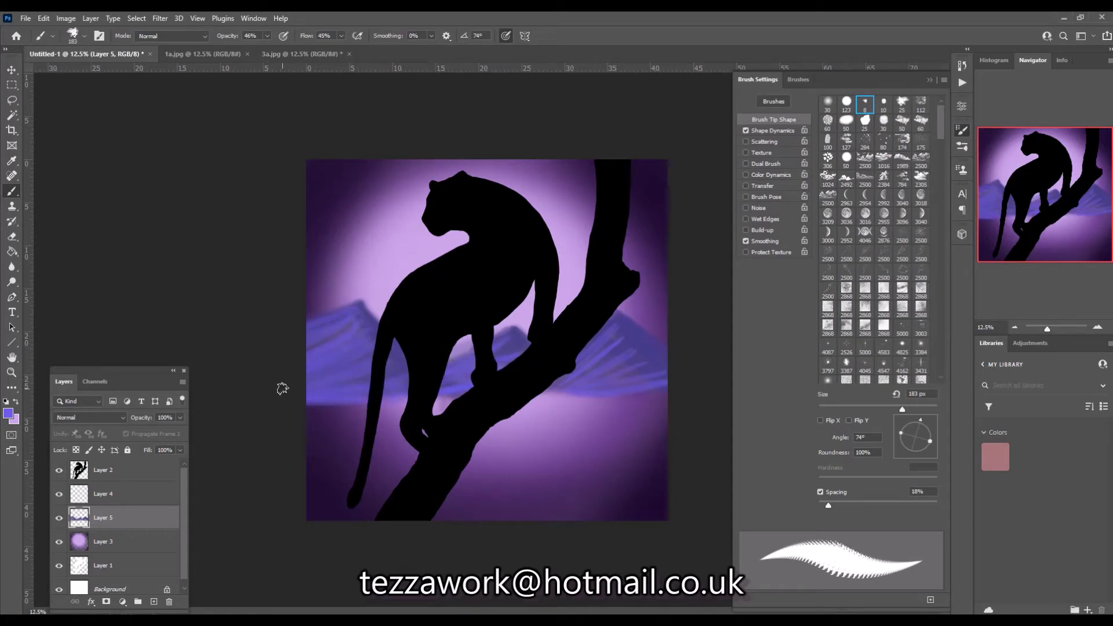
pyautogui.moveTo(181, 418); pyautogui.dragTo(172, 432)
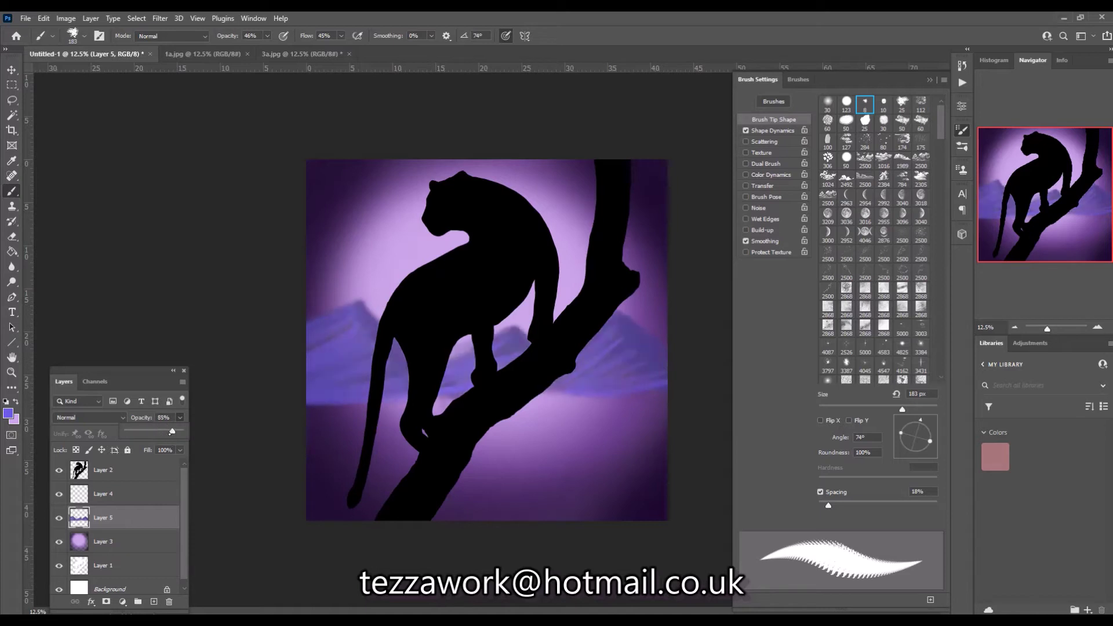
pyautogui.click(60, 518)
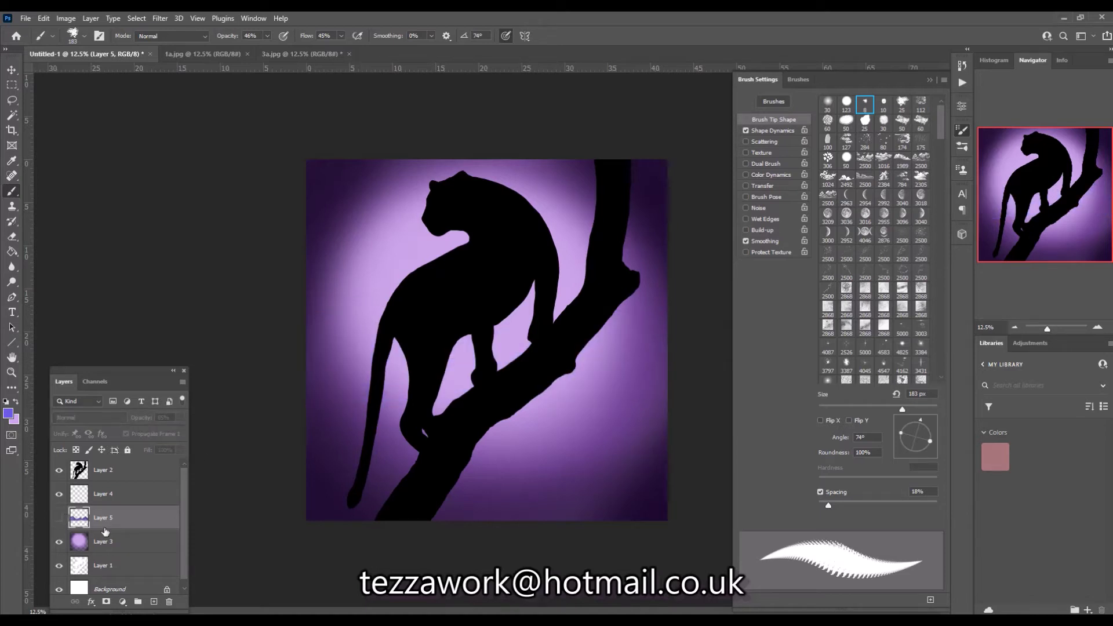
# Add a new layer and load the 3036 px soft brush with white as foreground.
pyautogui.click(846, 213)
pyautogui.click(153, 602)
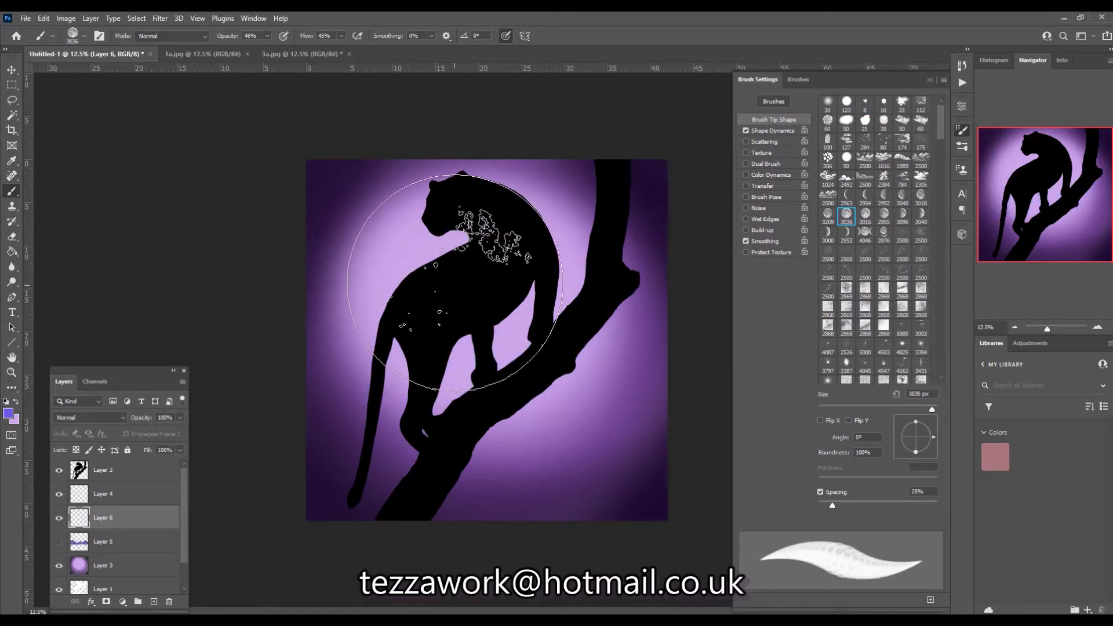
pyautogui.click(44, 18)
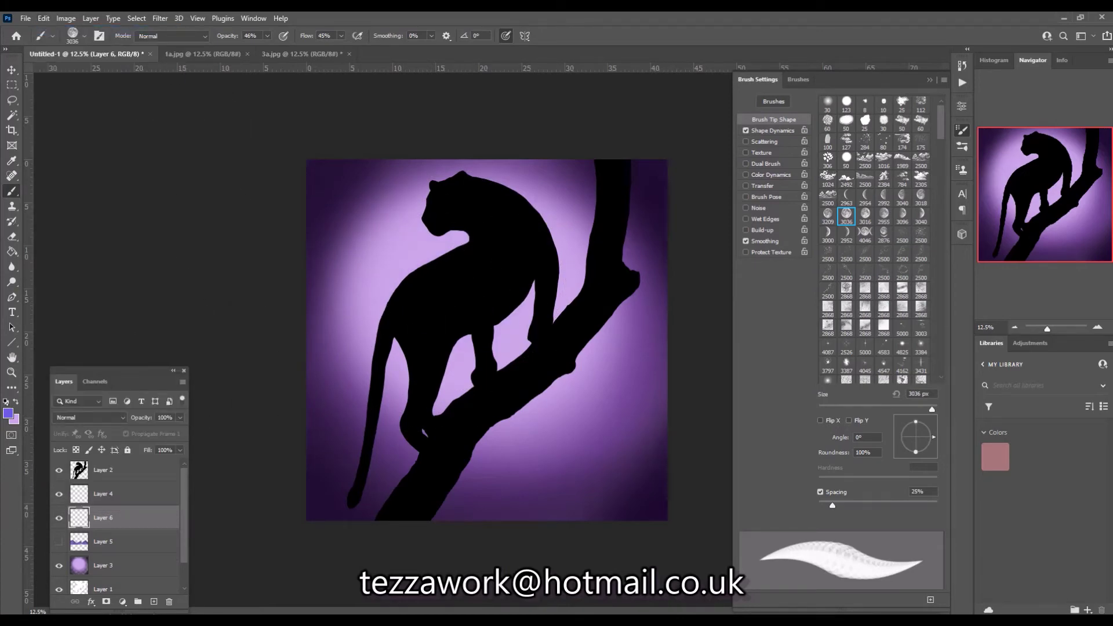
pyautogui.press('d')
pyautogui.press('x')
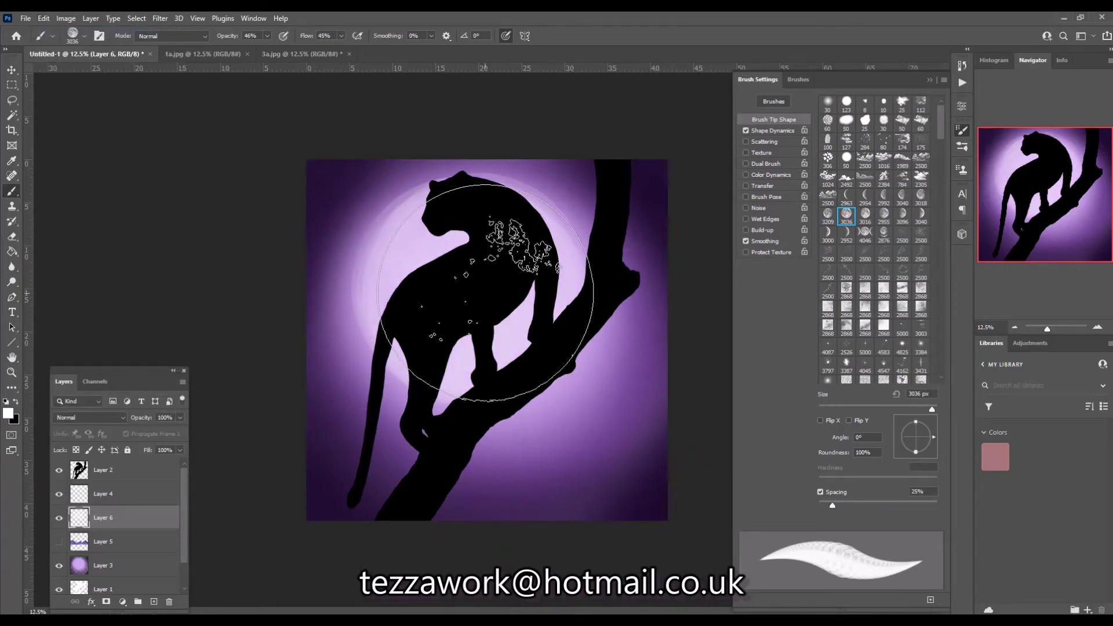
# Browse further down the brush presets list.
pyautogui.scroll(-1, 876, 232)
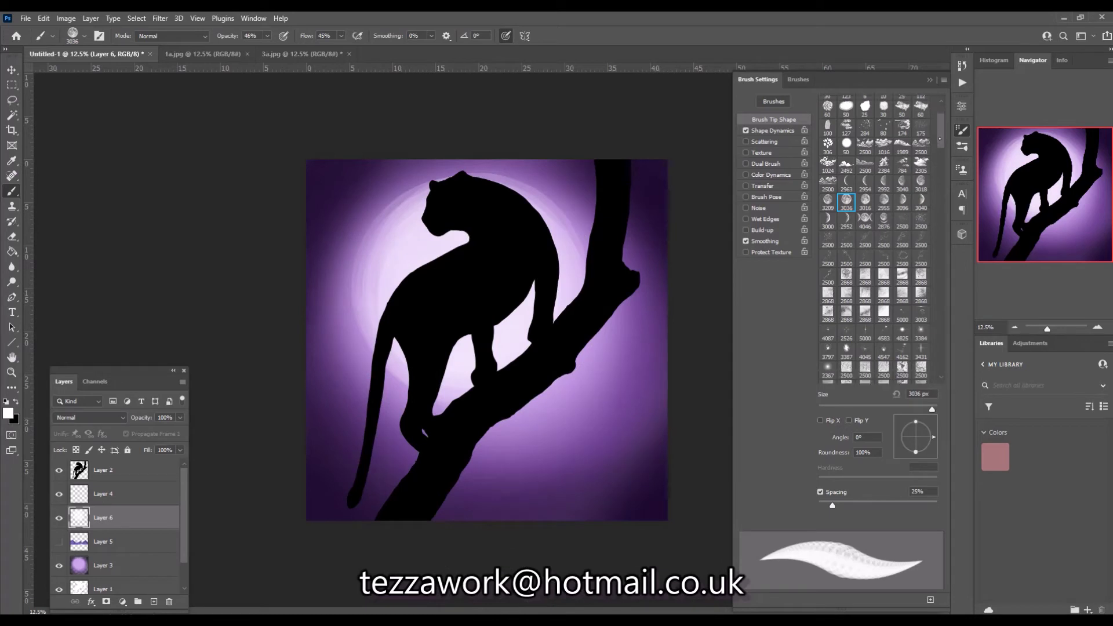
pyautogui.moveTo(940, 139); pyautogui.dragTo(943, 318)
pyautogui.moveTo(943, 321); pyautogui.dragTo(944, 368)
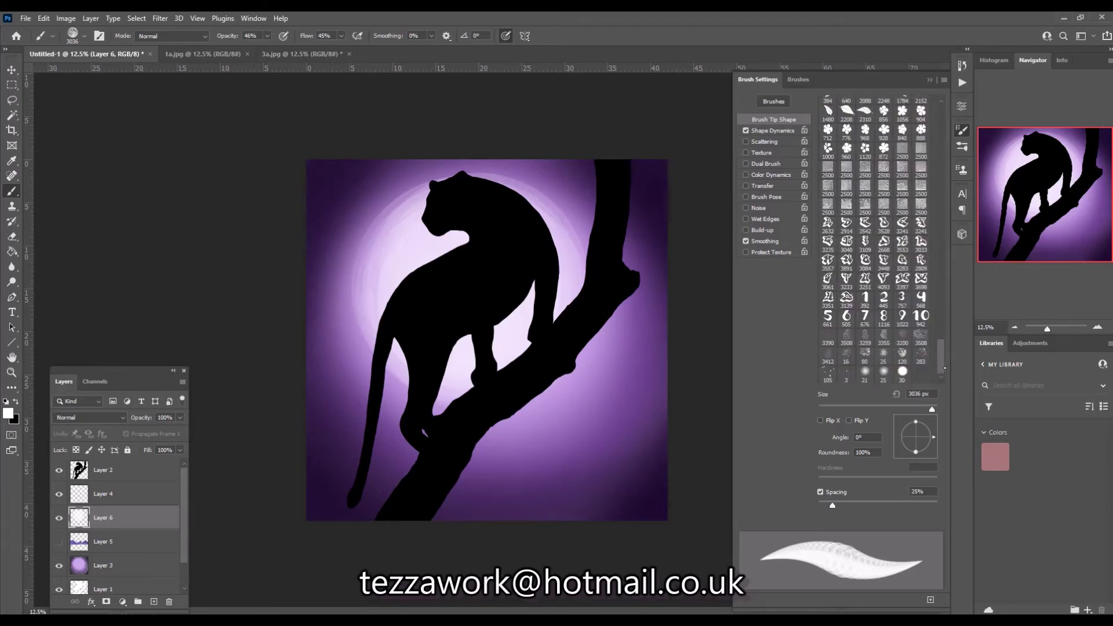
# Set black paint and a 123 px hard round brush at 100% opacity and flow.
pyautogui.click(963, 130)
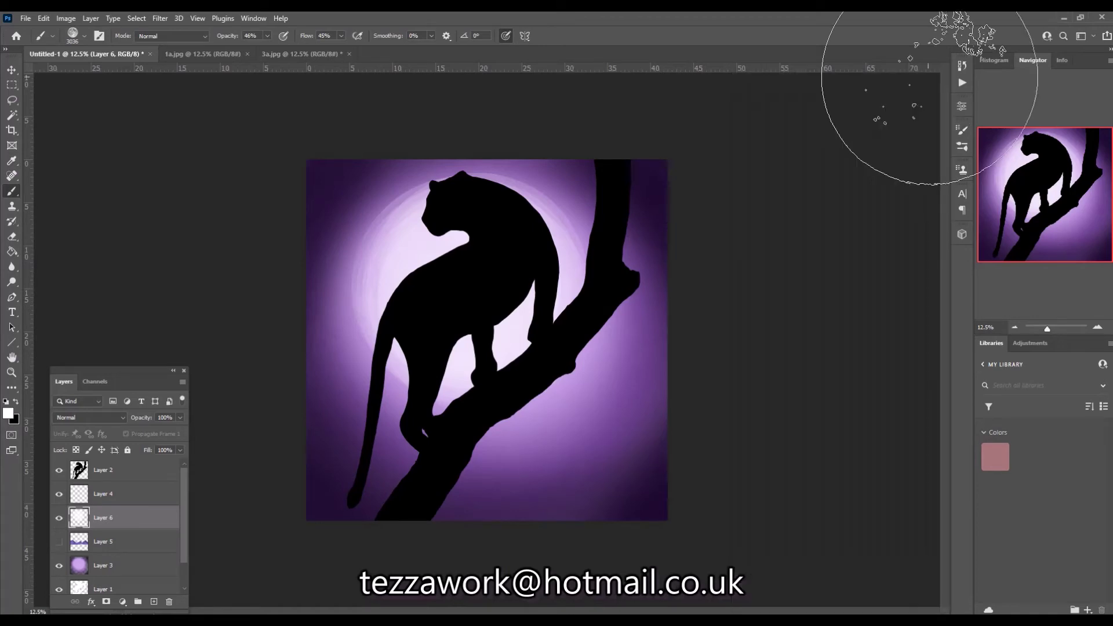
pyautogui.press('x')
pyautogui.press('F5')
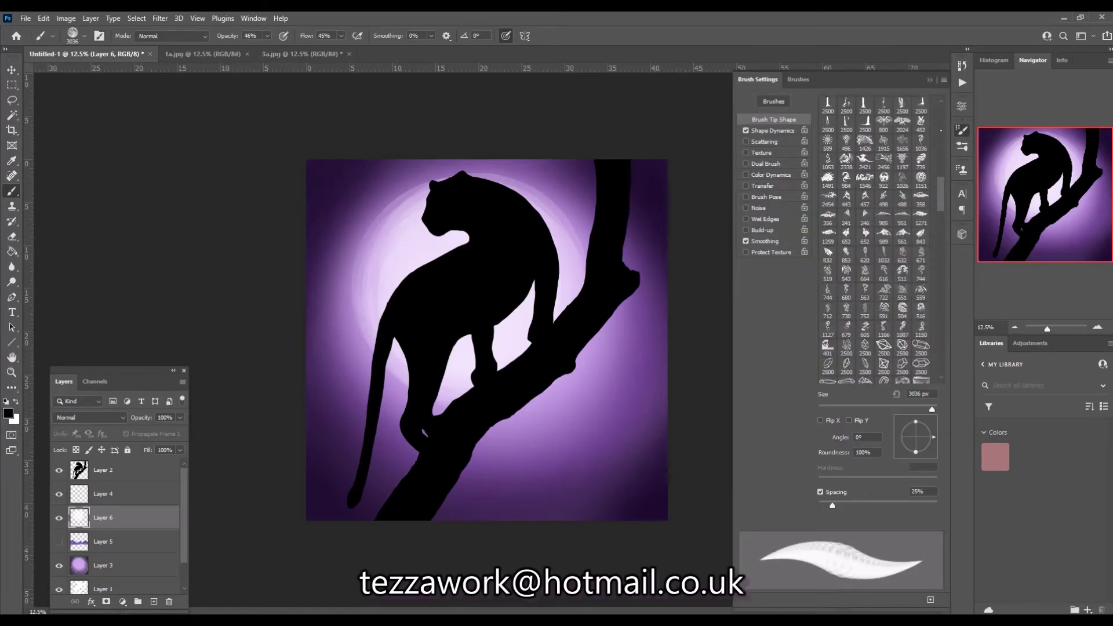
pyautogui.scroll(5, 846, 174)
pyautogui.click(846, 103)
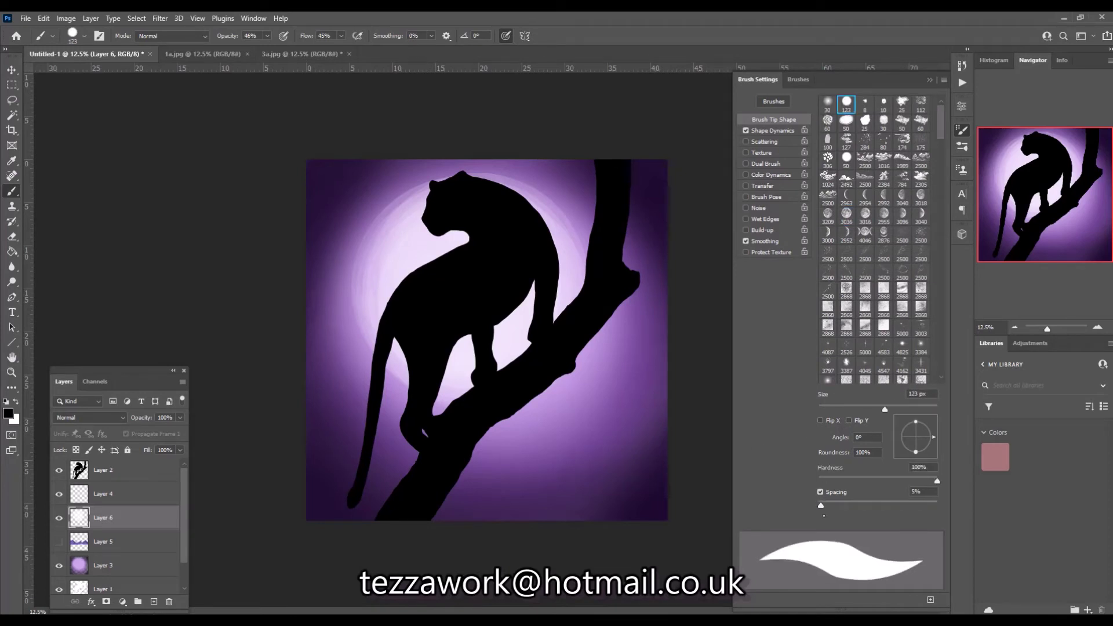
pyautogui.moveTo(821, 506)
pyautogui.mouseDown()
pyautogui.moveTo(882, 506)
pyautogui.moveTo(808, 502)
pyautogui.mouseUp()
pyautogui.press('F5')
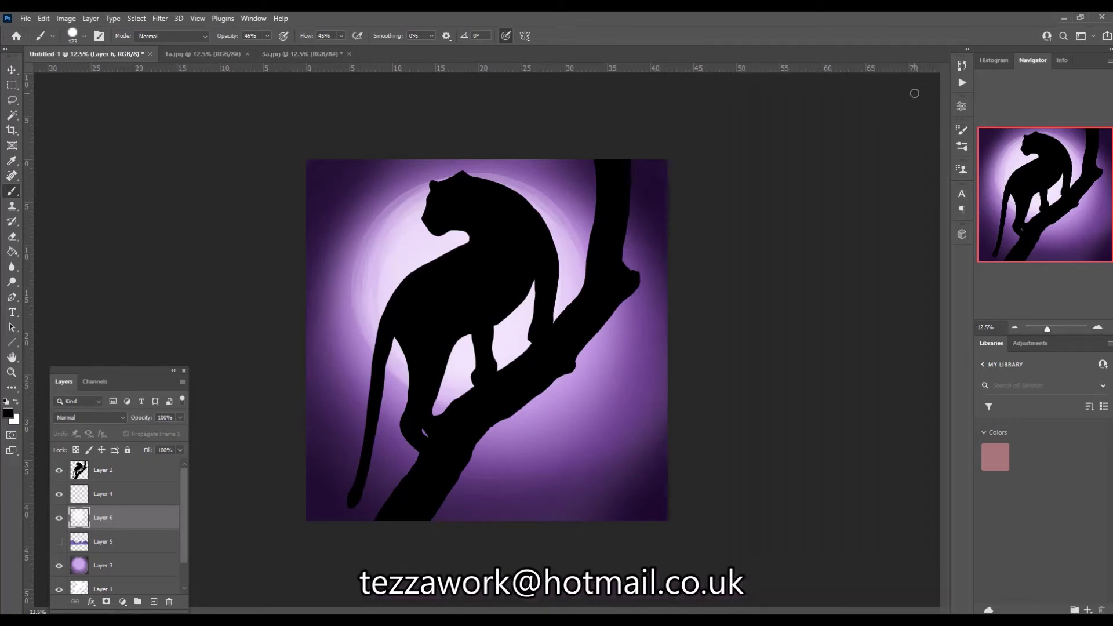
pyautogui.moveTo(267, 35)
pyautogui.mouseDown()
pyautogui.moveTo(297, 49)
pyautogui.moveTo(371, 49)
pyautogui.mouseUp()
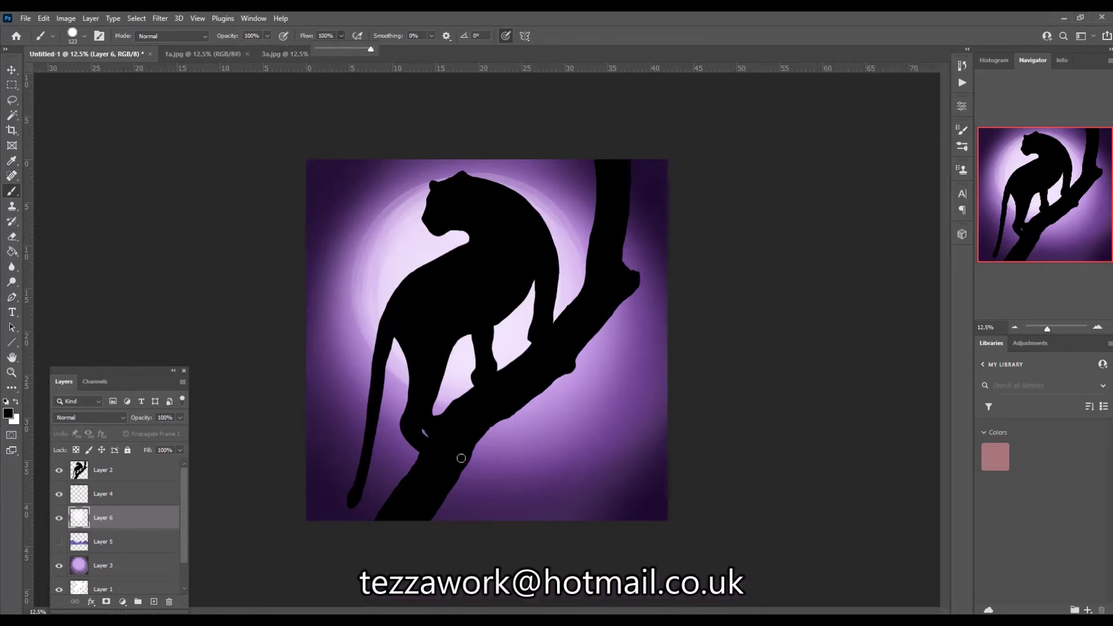
# Add Layer 7 and paint a tall curved black trunk on the left.
pyautogui.hotkey('ctrl', 'shift', 'alt', 'n')
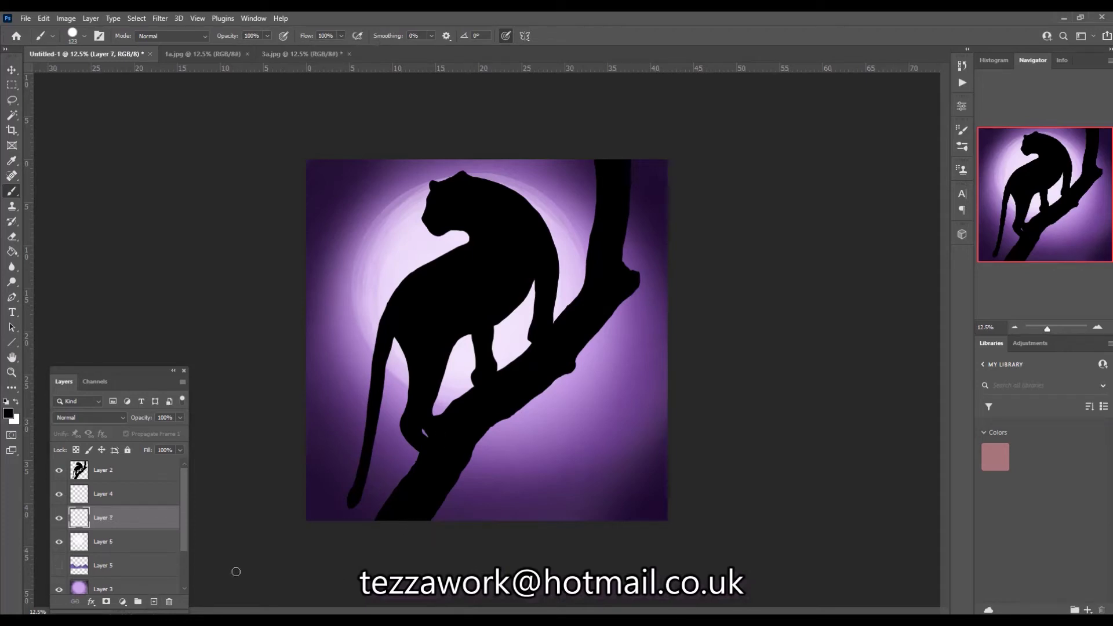
pyautogui.moveTo(380, 503)
pyautogui.mouseDown()
pyautogui.moveTo(356, 194)
pyautogui.moveTo(370, 440)
pyautogui.mouseUp()
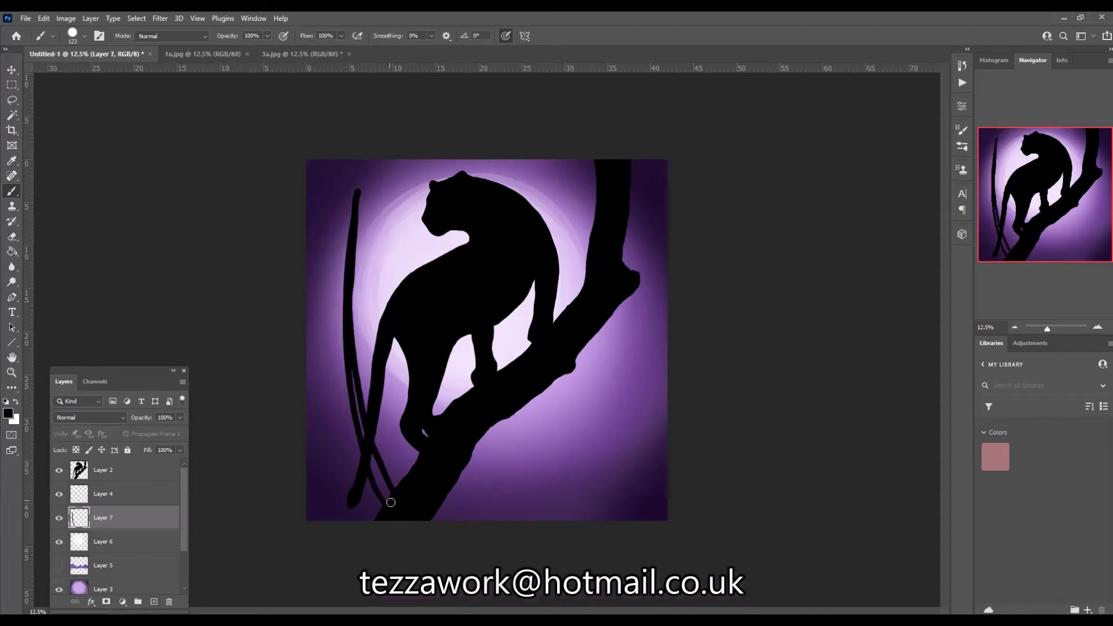
pyautogui.moveTo(386, 497); pyautogui.dragTo(355, 374)
pyautogui.moveTo(357, 198); pyautogui.dragTo(357, 197)
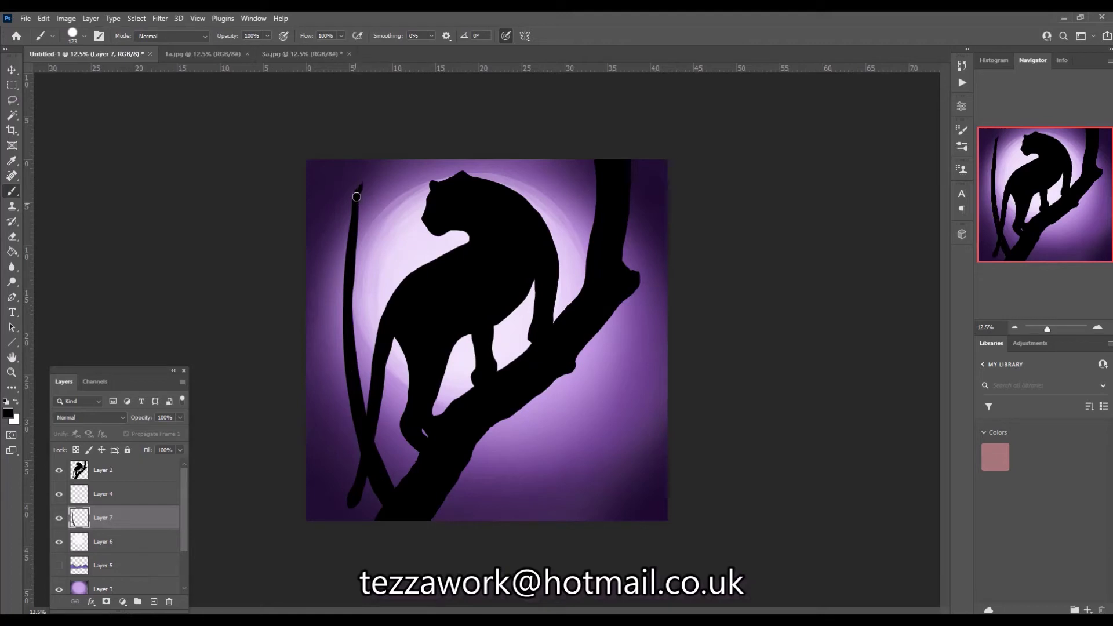
# Paint a curved right trunk, redo it longer, and thicken it along its length.
pyautogui.moveTo(615, 525); pyautogui.dragTo(658, 141)
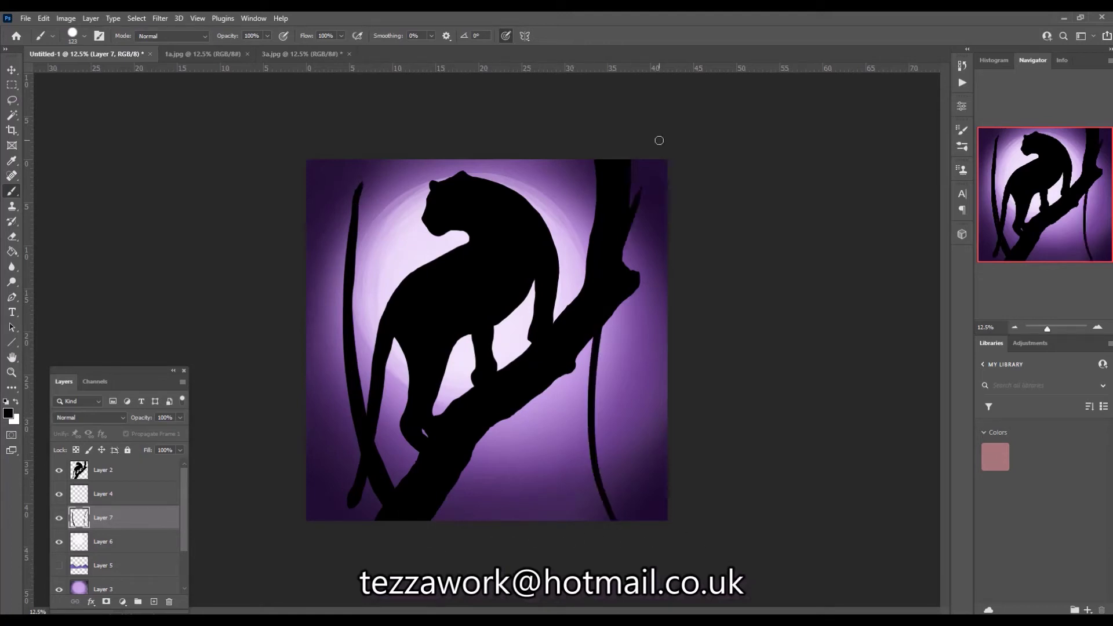
pyautogui.hotkey('ctrl', 'z')
pyautogui.moveTo(600, 519); pyautogui.dragTo(560, 201)
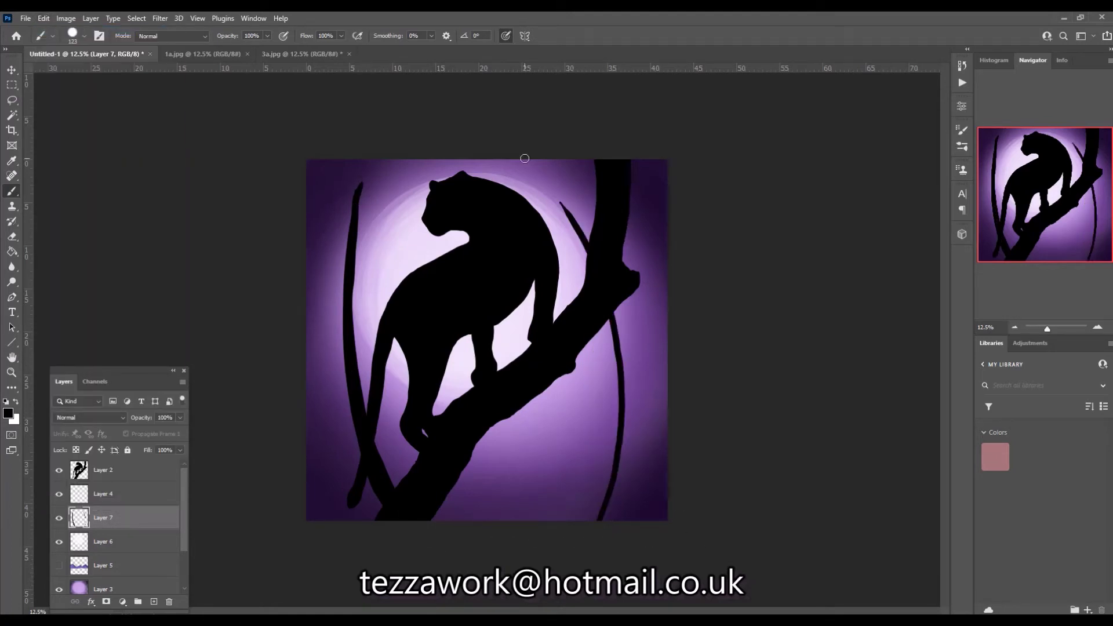
pyautogui.moveTo(586, 524)
pyautogui.mouseDown()
pyautogui.moveTo(619, 423)
pyautogui.moveTo(572, 208)
pyautogui.mouseUp()
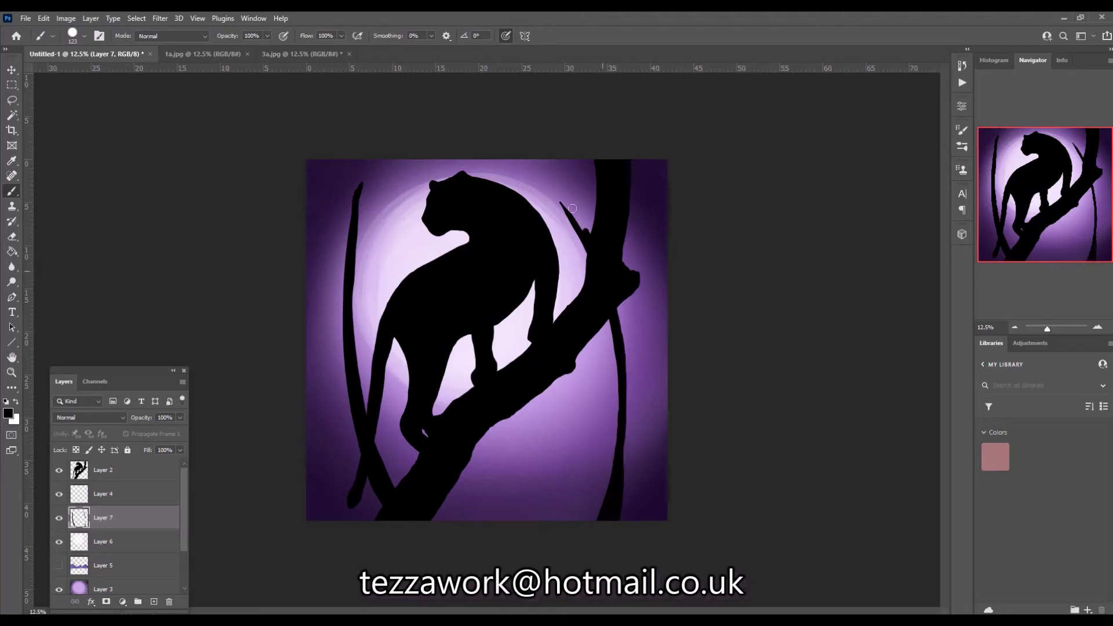
pyautogui.moveTo(599, 510)
pyautogui.mouseDown()
pyautogui.moveTo(619, 442)
pyautogui.moveTo(550, 172)
pyautogui.mouseUp()
# Thicken both trunk bases and sprout the first fronds from the left trunk.
pyautogui.moveTo(617, 382); pyautogui.dragTo(617, 472)
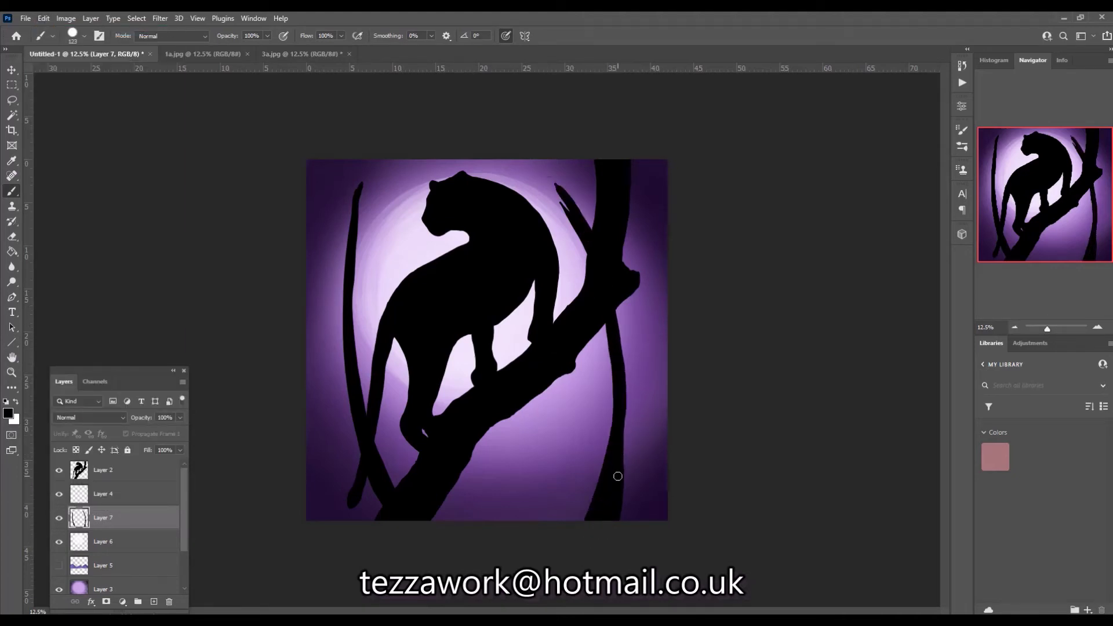
pyautogui.moveTo(372, 481); pyautogui.dragTo(389, 554)
pyautogui.moveTo(360, 184); pyautogui.dragTo(321, 238)
pyautogui.moveTo(361, 184)
pyautogui.mouseDown()
pyautogui.moveTo(377, 267)
pyautogui.moveTo(405, 194)
pyautogui.moveTo(322, 171)
pyautogui.mouseUp()
# Fill out both palm crowns with fronds and brush grass tufts onto the branch.
pyautogui.moveTo(360, 184)
pyautogui.mouseDown()
pyautogui.moveTo(383, 161)
pyautogui.moveTo(367, 240)
pyautogui.mouseUp()
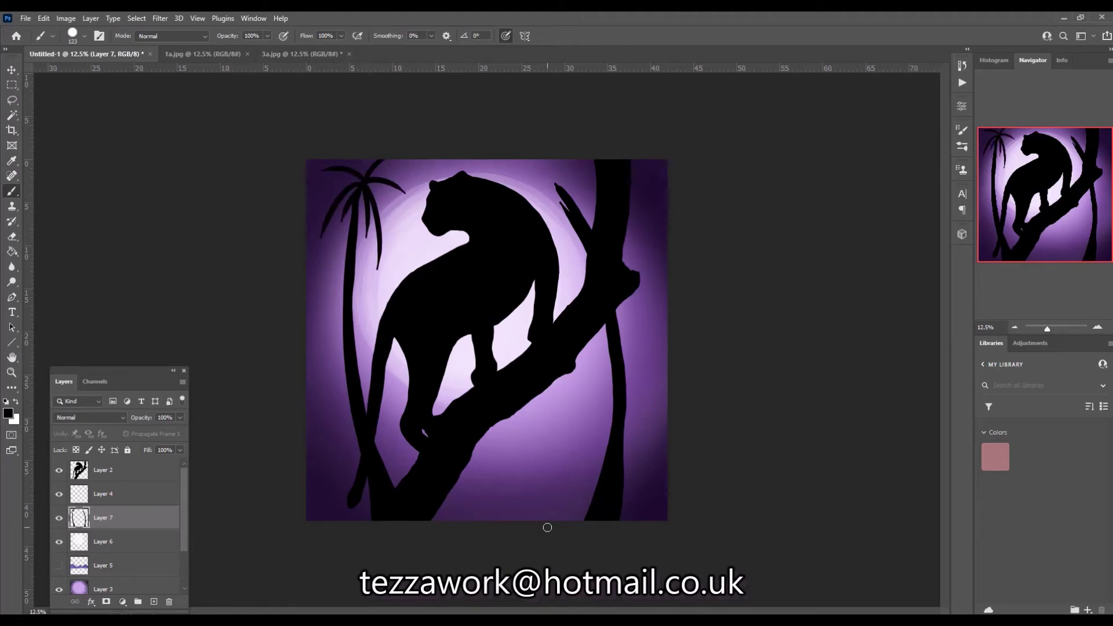
pyautogui.moveTo(360, 184); pyautogui.dragTo(392, 213)
pyautogui.moveTo(331, 181); pyautogui.dragTo(359, 186)
pyautogui.moveTo(557, 187)
pyautogui.mouseDown()
pyautogui.moveTo(560, 284)
pyautogui.moveTo(596, 205)
pyautogui.moveTo(565, 160)
pyautogui.mouseUp()
pyautogui.moveTo(553, 185)
pyautogui.mouseDown()
pyautogui.moveTo(590, 171)
pyautogui.moveTo(521, 193)
pyautogui.mouseUp()
pyautogui.moveTo(553, 186); pyautogui.dragTo(526, 161)
pyautogui.moveTo(418, 465); pyautogui.dragTo(413, 451)
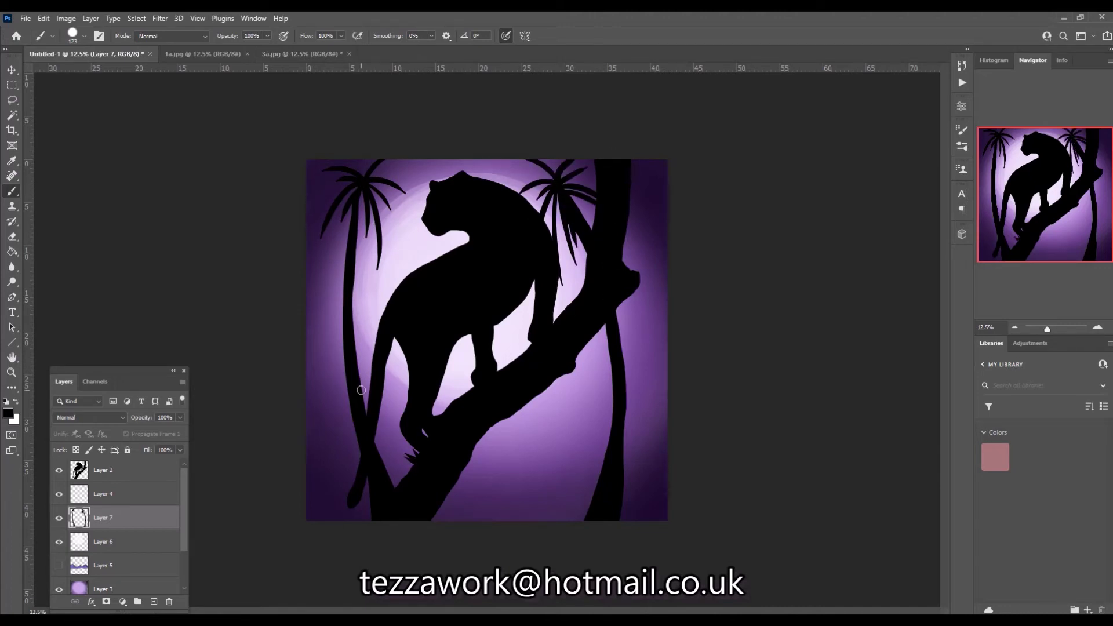
pyautogui.moveTo(519, 355)
pyautogui.mouseDown()
pyautogui.moveTo(513, 338)
pyautogui.moveTo(526, 341)
pyautogui.moveTo(509, 342)
pyautogui.mouseUp()
pyautogui.moveTo(576, 297); pyautogui.dragTo(588, 279)
# Brush black grass blades along the bottom edge of the scene.
pyautogui.moveTo(364, 520)
pyautogui.mouseDown()
pyautogui.moveTo(309, 497)
pyautogui.moveTo(335, 519)
pyautogui.mouseUp()
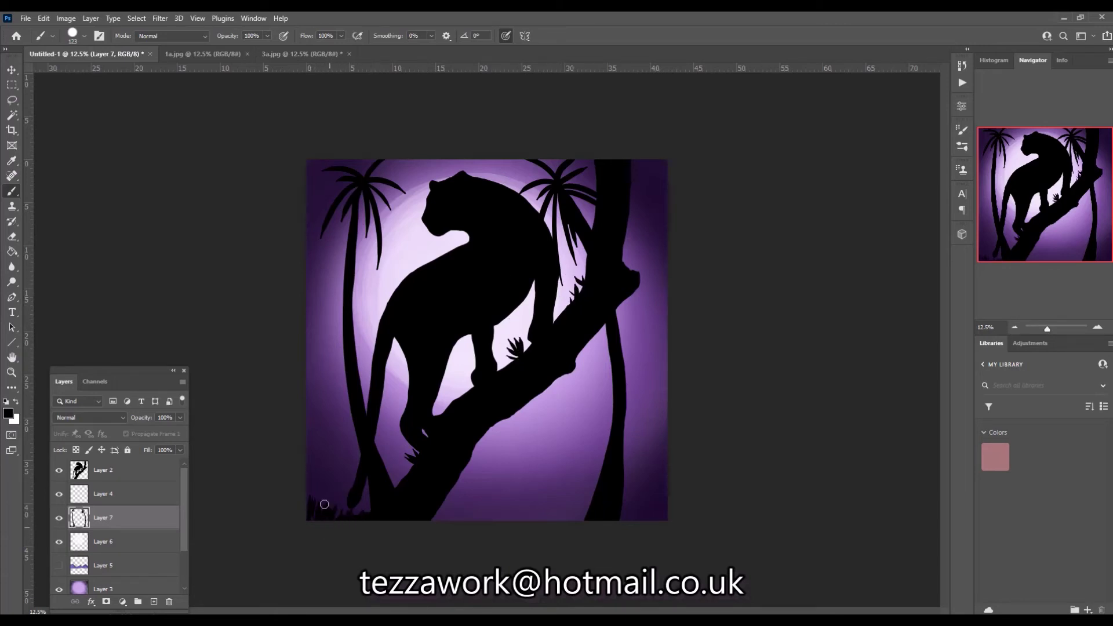
pyautogui.moveTo(633, 517); pyautogui.dragTo(645, 464)
pyautogui.moveTo(626, 516); pyautogui.dragTo(630, 483)
pyautogui.moveTo(572, 518)
pyautogui.mouseDown()
pyautogui.moveTo(556, 464)
pyautogui.moveTo(564, 500)
pyautogui.moveTo(580, 476)
pyautogui.mouseUp()
pyautogui.moveTo(444, 521); pyautogui.dragTo(470, 507)
pyautogui.moveTo(554, 520)
pyautogui.mouseDown()
pyautogui.moveTo(550, 502)
pyautogui.moveTo(519, 493)
pyautogui.mouseUp()
# Add more bottom-edge grass, filling both the bottom-right and bottom-left corners.
pyautogui.moveTo(507, 521)
pyautogui.mouseDown()
pyautogui.moveTo(504, 499)
pyautogui.moveTo(490, 494)
pyautogui.mouseUp()
pyautogui.moveTo(477, 521); pyautogui.dragTo(474, 496)
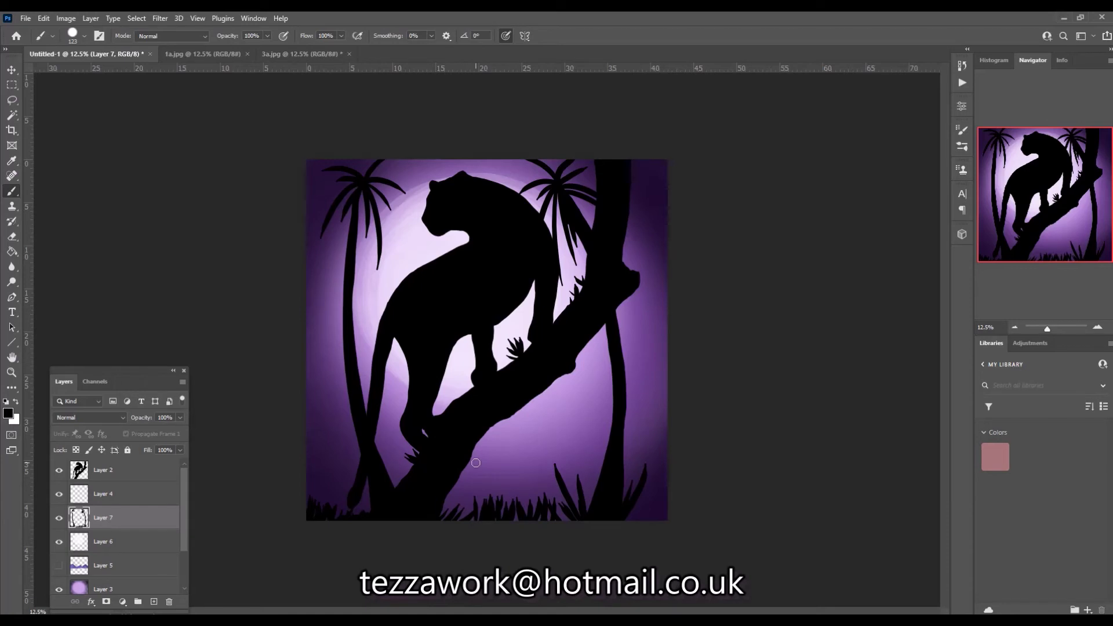
pyautogui.moveTo(664, 521)
pyautogui.mouseDown()
pyautogui.moveTo(660, 482)
pyautogui.moveTo(646, 496)
pyautogui.mouseUp()
pyautogui.moveTo(638, 522); pyautogui.dragTo(634, 508)
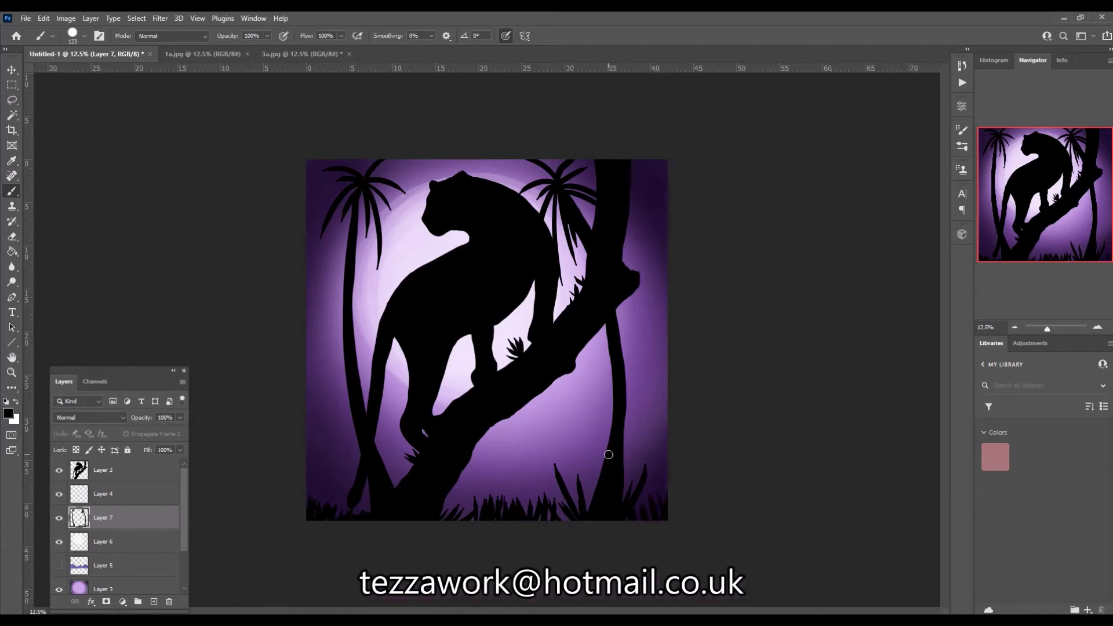
pyautogui.moveTo(325, 521)
pyautogui.mouseDown()
pyautogui.moveTo(323, 474)
pyautogui.moveTo(310, 470)
pyautogui.moveTo(307, 496)
pyautogui.mouseUp()
pyautogui.moveTo(342, 520)
pyautogui.mouseDown()
pyautogui.moveTo(337, 493)
pyautogui.moveTo(364, 499)
pyautogui.mouseUp()
# Resize the brush to 9 px for birds, then to 39 px.
pyautogui.click(72, 36)
pyautogui.write('9')
pyautogui.press('Return')
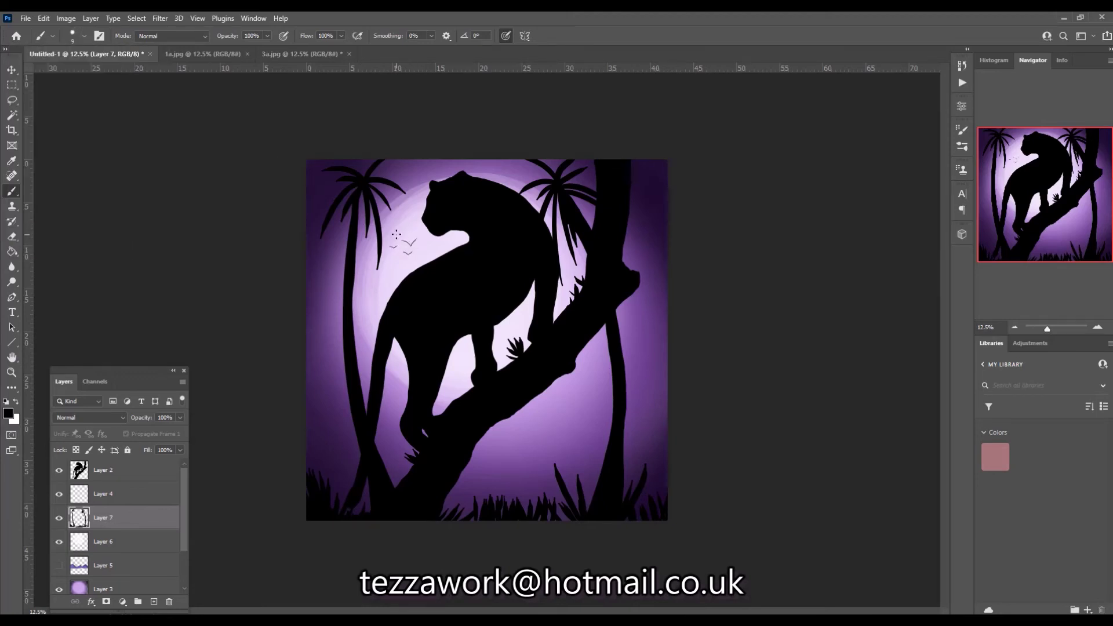
pyautogui.click(73, 36)
pyautogui.write('39')
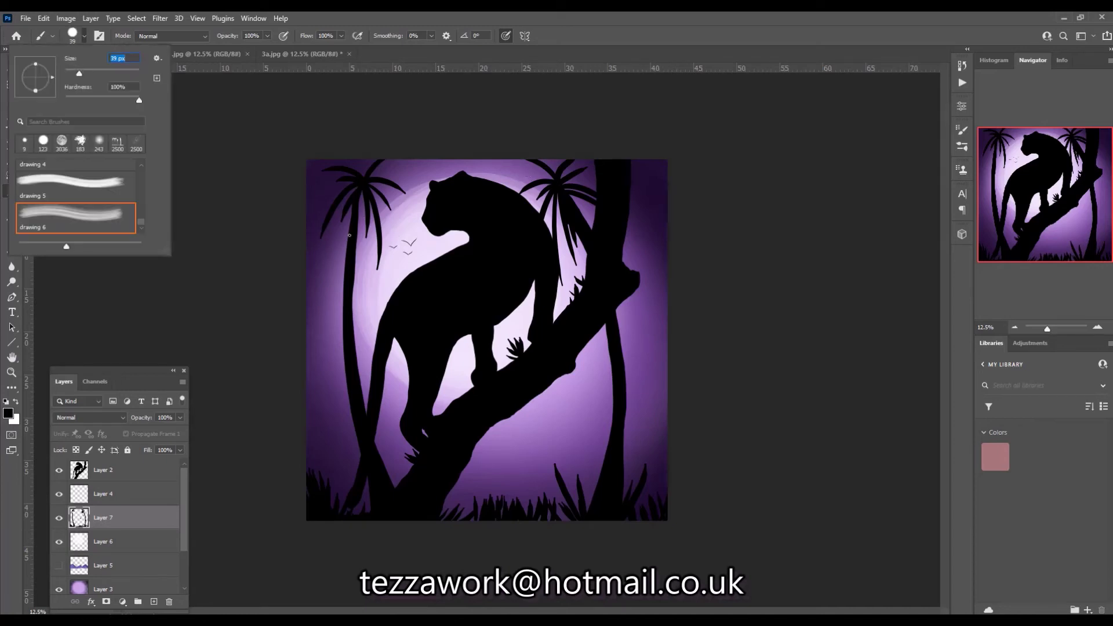
pyautogui.press('Return')
# Paint hanging and spreading fronds all around the left palm's crown.
pyautogui.moveTo(372, 218); pyautogui.dragTo(375, 279)
pyautogui.moveTo(377, 191)
pyautogui.mouseDown()
pyautogui.moveTo(378, 277)
pyautogui.moveTo(359, 244)
pyautogui.moveTo(358, 255)
pyautogui.mouseUp()
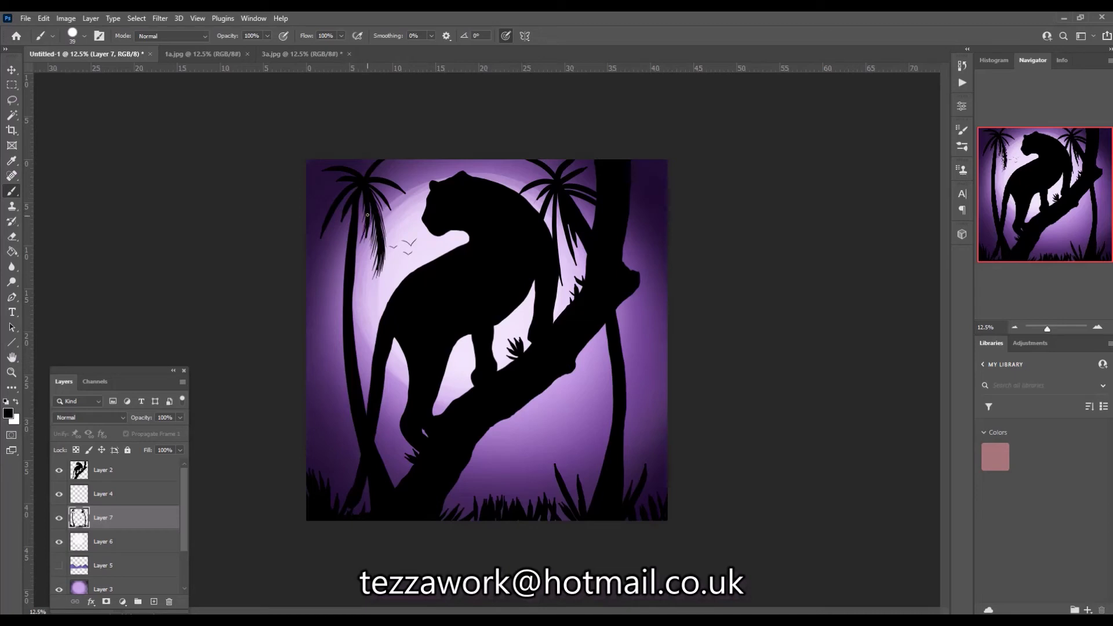
pyautogui.moveTo(351, 207); pyautogui.dragTo(342, 235)
pyautogui.moveTo(352, 189); pyautogui.dragTo(332, 233)
pyautogui.moveTo(333, 215); pyautogui.dragTo(324, 243)
pyautogui.moveTo(389, 191)
pyautogui.mouseDown()
pyautogui.moveTo(375, 216)
pyautogui.moveTo(388, 224)
pyautogui.mouseUp()
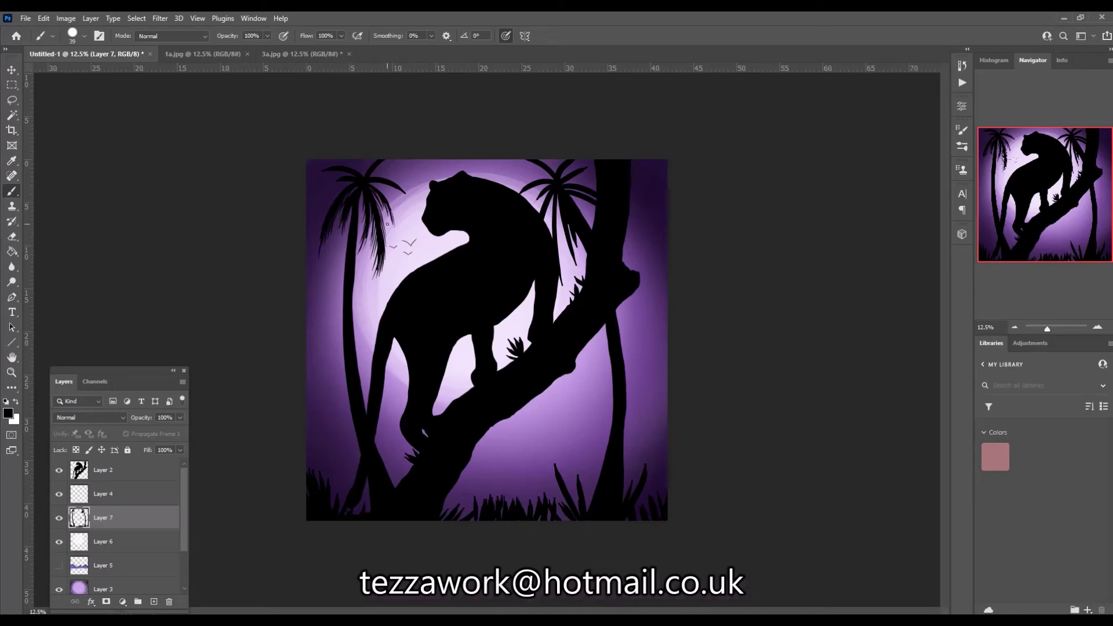
pyautogui.moveTo(369, 183)
pyautogui.mouseDown()
pyautogui.moveTo(415, 206)
pyautogui.moveTo(407, 186)
pyautogui.mouseUp()
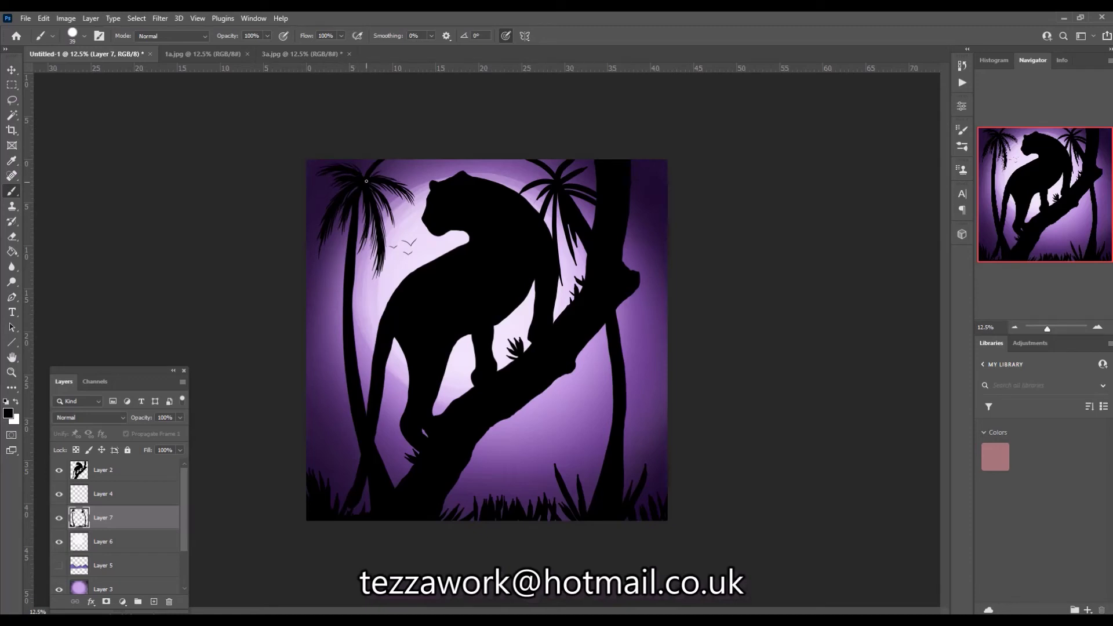
pyautogui.moveTo(368, 172); pyautogui.dragTo(387, 160)
# Paint drooping and spreading fronds around the right palm's crown.
pyautogui.moveTo(559, 193); pyautogui.dragTo(561, 250)
pyautogui.moveTo(558, 190); pyautogui.dragTo(563, 287)
pyautogui.moveTo(552, 211); pyautogui.dragTo(551, 234)
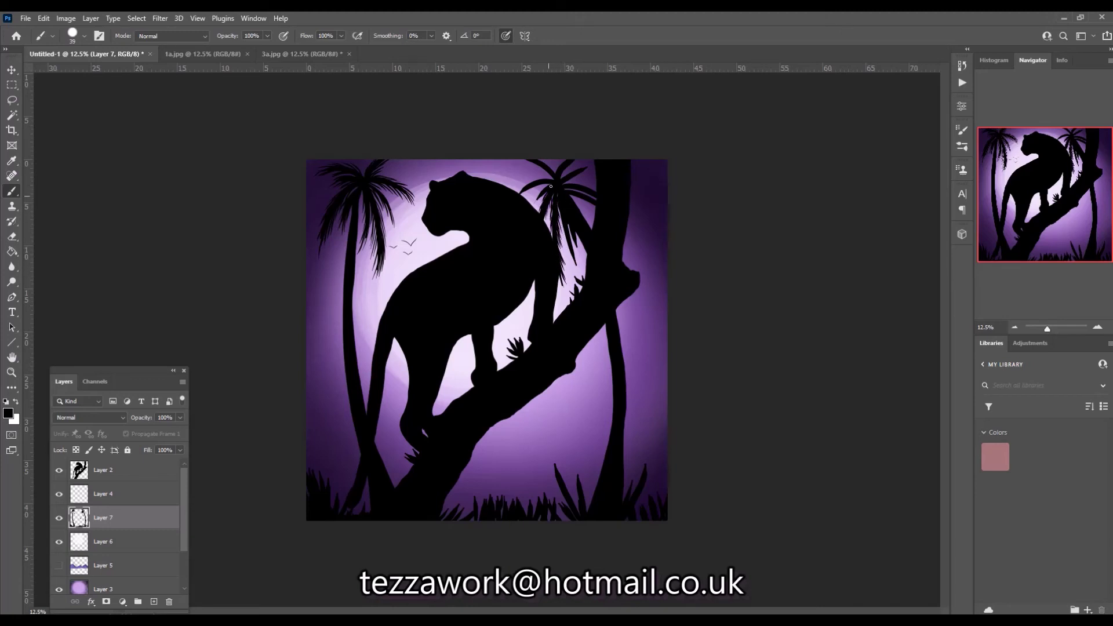
pyautogui.moveTo(539, 187)
pyautogui.mouseDown()
pyautogui.moveTo(523, 199)
pyautogui.moveTo(532, 175)
pyautogui.moveTo(520, 186)
pyautogui.mouseUp()
pyautogui.moveTo(529, 184)
pyautogui.mouseDown()
pyautogui.moveTo(517, 194)
pyautogui.moveTo(586, 258)
pyautogui.moveTo(580, 264)
pyautogui.mouseUp()
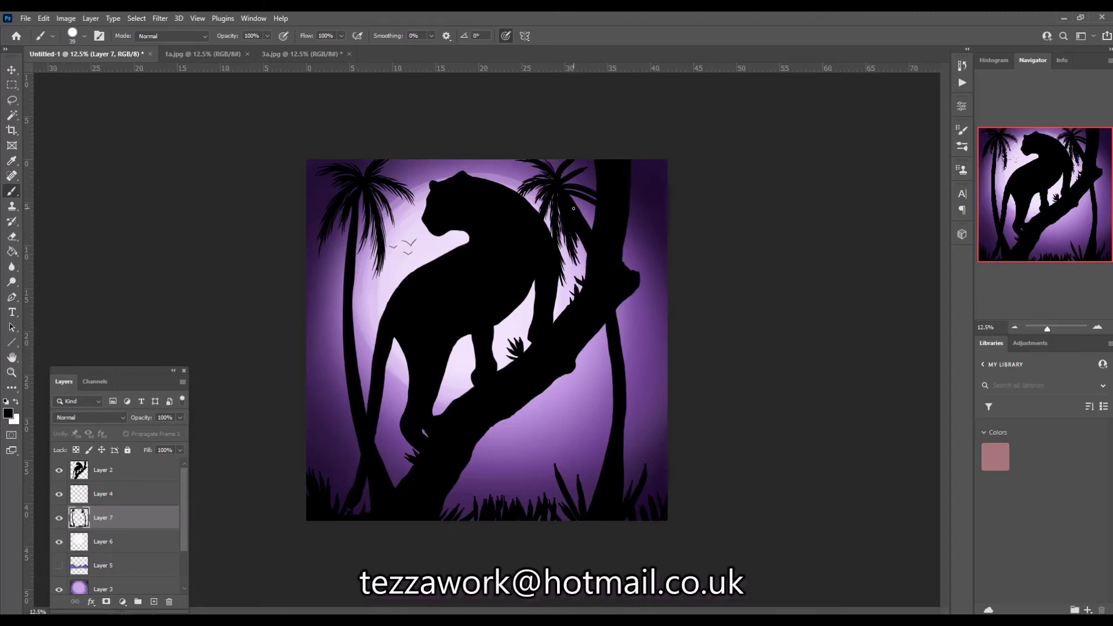
pyautogui.moveTo(581, 205)
pyautogui.mouseDown()
pyautogui.moveTo(594, 207)
pyautogui.moveTo(589, 188)
pyautogui.mouseUp()
# Thicken the bottom-right grass, add leaves to the small plant, and extend the grass line.
pyautogui.moveTo(577, 508); pyautogui.dragTo(568, 482)
pyautogui.moveTo(586, 517); pyautogui.dragTo(593, 480)
pyautogui.moveTo(555, 522); pyautogui.dragTo(567, 494)
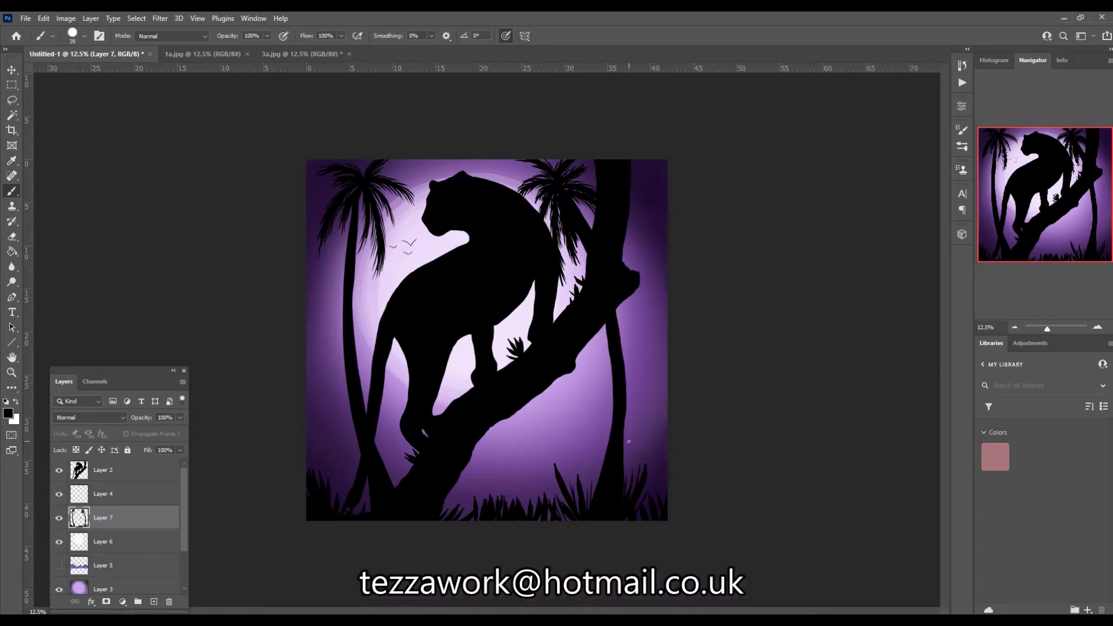
pyautogui.moveTo(521, 357); pyautogui.dragTo(529, 340)
pyautogui.moveTo(519, 353); pyautogui.dragTo(512, 364)
pyautogui.moveTo(526, 516)
pyautogui.mouseDown()
pyautogui.moveTo(524, 495)
pyautogui.moveTo(480, 488)
pyautogui.moveTo(466, 499)
pyautogui.mouseUp()
# Switch to white and dot coconuts into both the left and right palm crowns.
pyautogui.press('x')
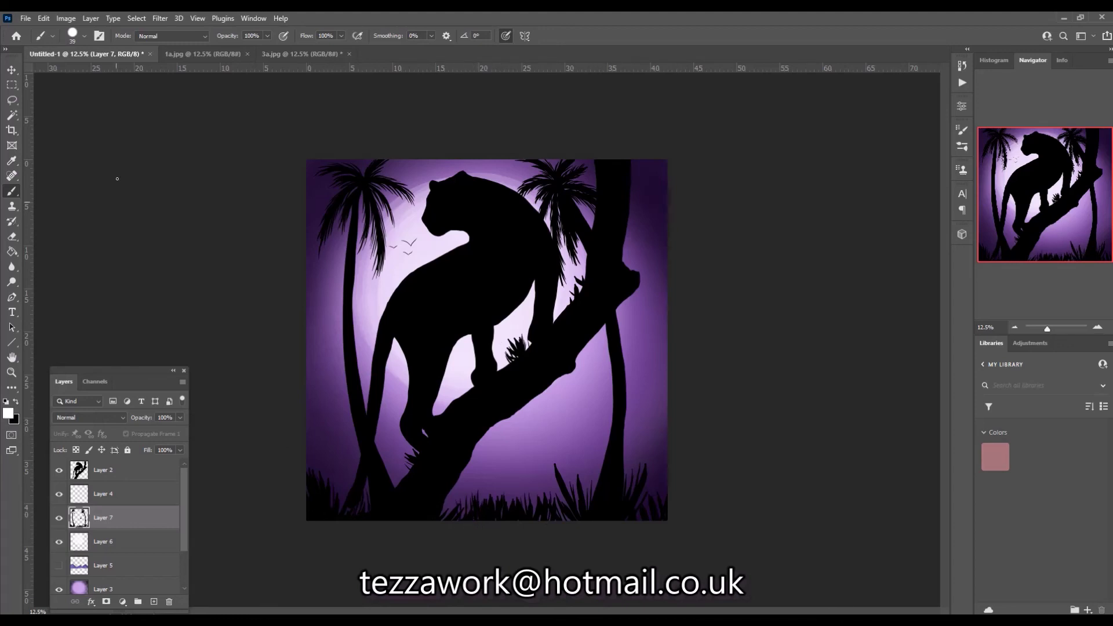
pyautogui.click(84, 35)
pyautogui.click(365, 188)
pyautogui.click(363, 183)
pyautogui.click(561, 188)
pyautogui.click(559, 193)
pyautogui.click(567, 195)
pyautogui.click(359, 198)
pyautogui.click(354, 192)
# Sign the artwork in white at the bottom-right with a 10 px brush.
pyautogui.click(84, 36)
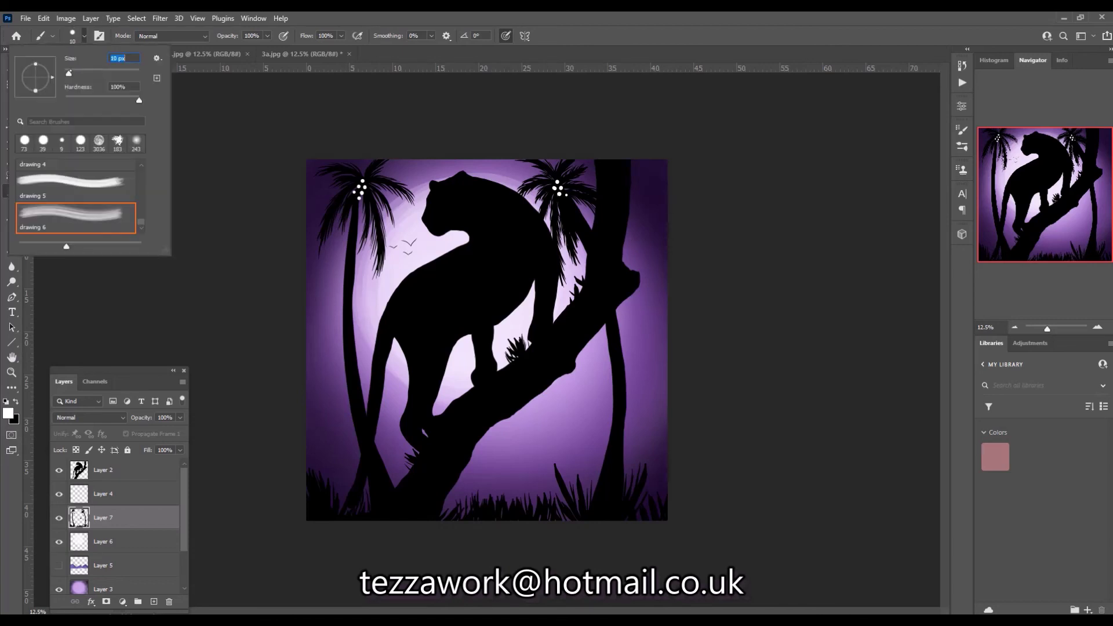
pyautogui.press('Return')
pyautogui.moveTo(606, 493); pyautogui.dragTo(644, 505)
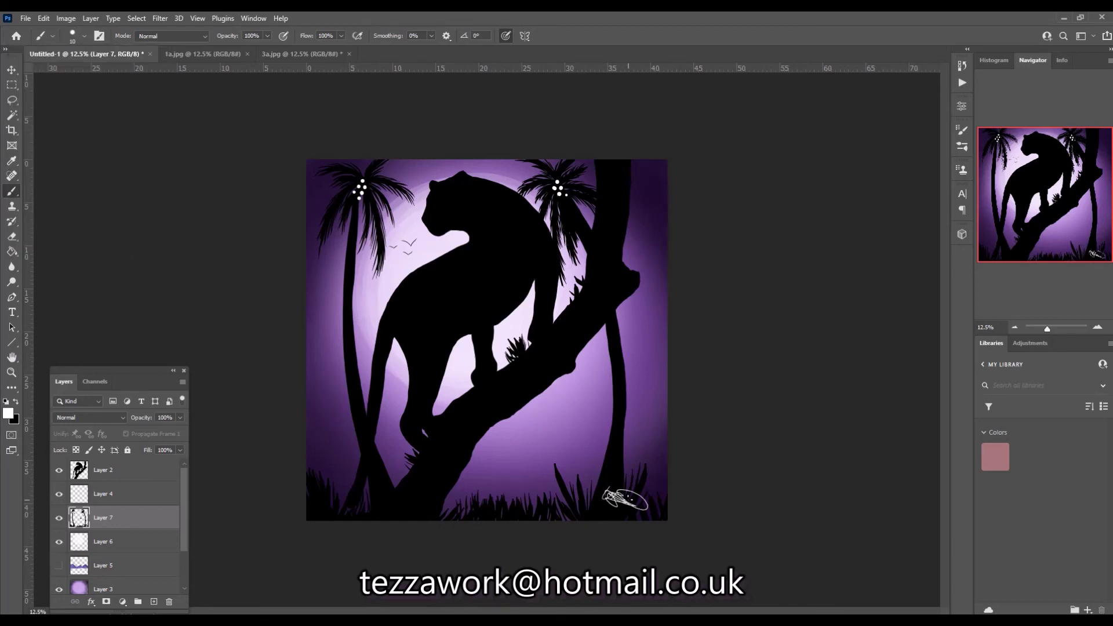
pyautogui.click(12, 70)
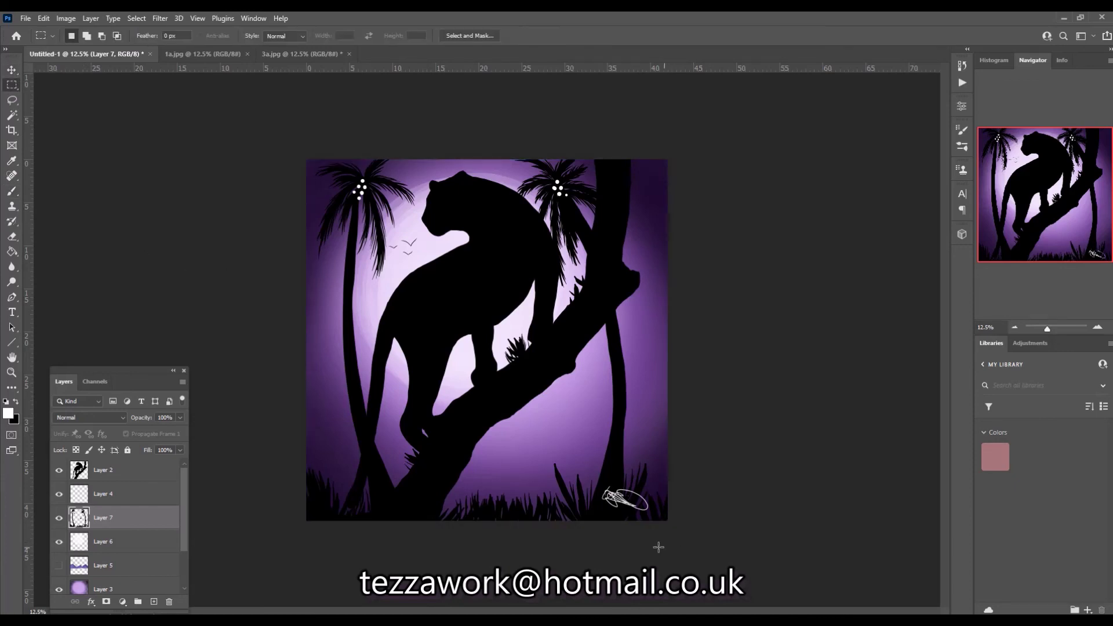
# Reorder the layers, hide Layer 1, and select all the artwork layers.
pyautogui.moveTo(116, 473); pyautogui.dragTo(122, 551)
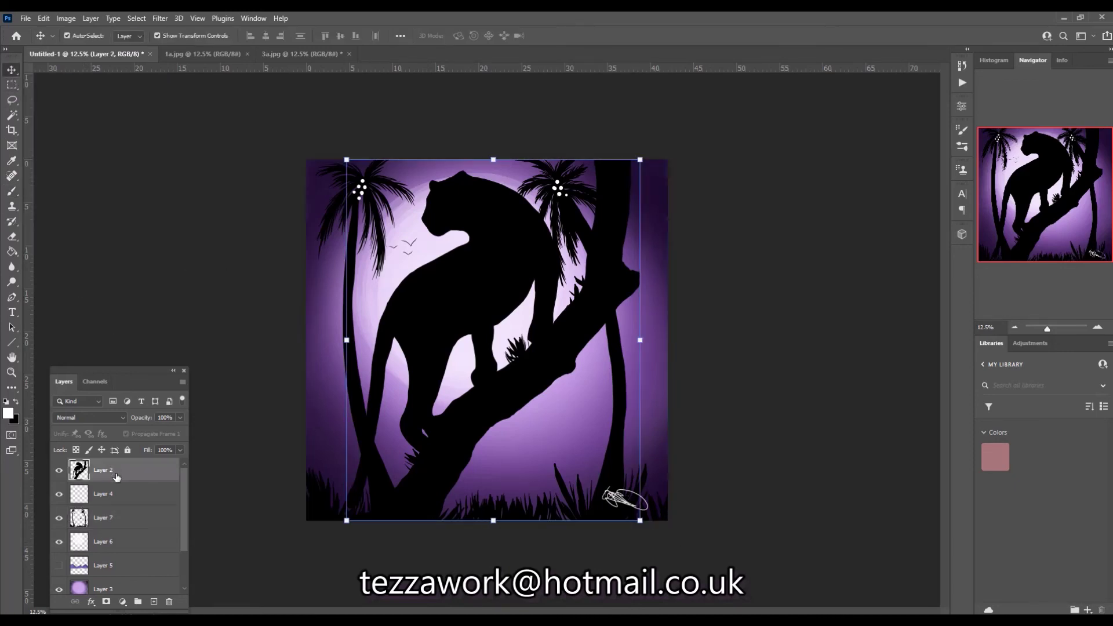
pyautogui.click(115, 534)
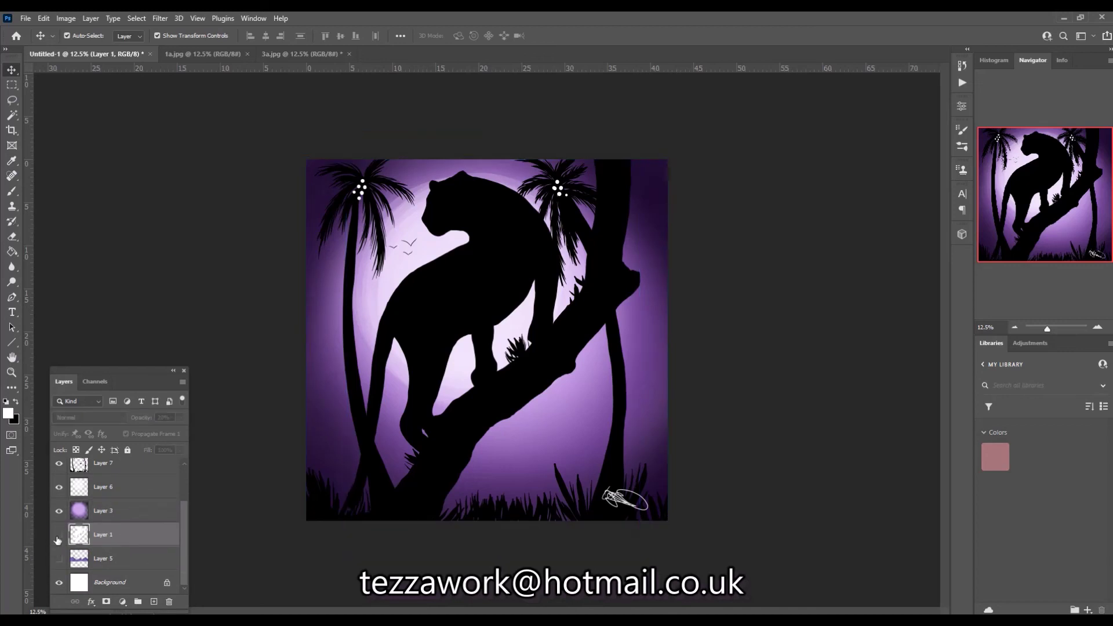
pyautogui.click(58, 534)
pyautogui.scroll(2, 125, 502)
pyautogui.click(122, 477)
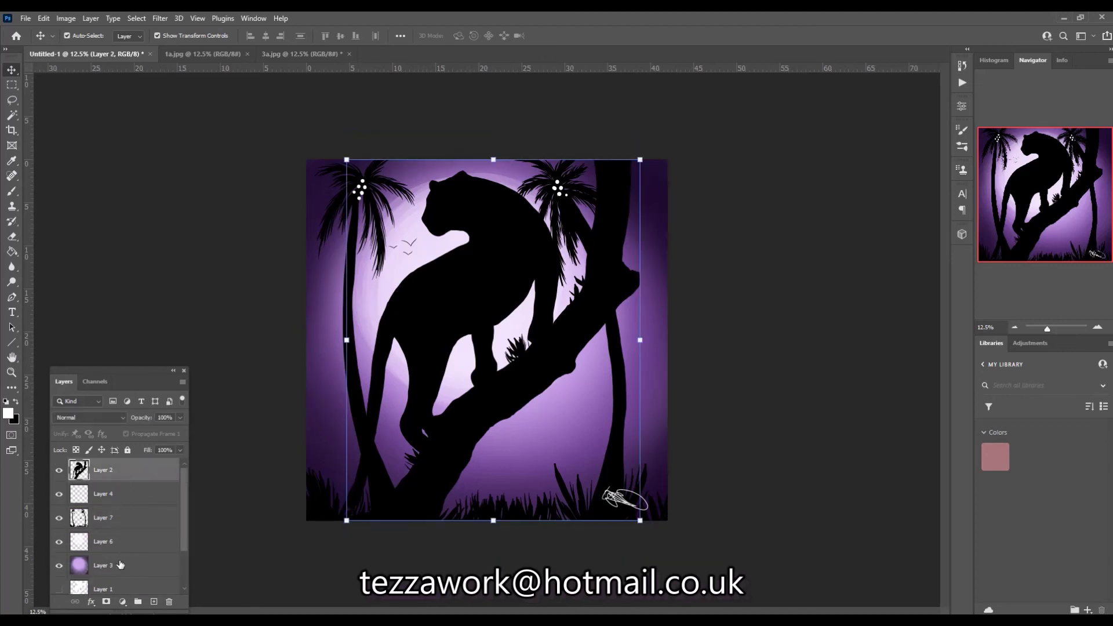
pyautogui.keyDown('shift'); pyautogui.click(121, 565); pyautogui.keyUp('shift')
# Scale the artwork to 96.54% and add a new empty layer with default colours.
pyautogui.moveTo(301, 165); pyautogui.dragTo(307, 172)
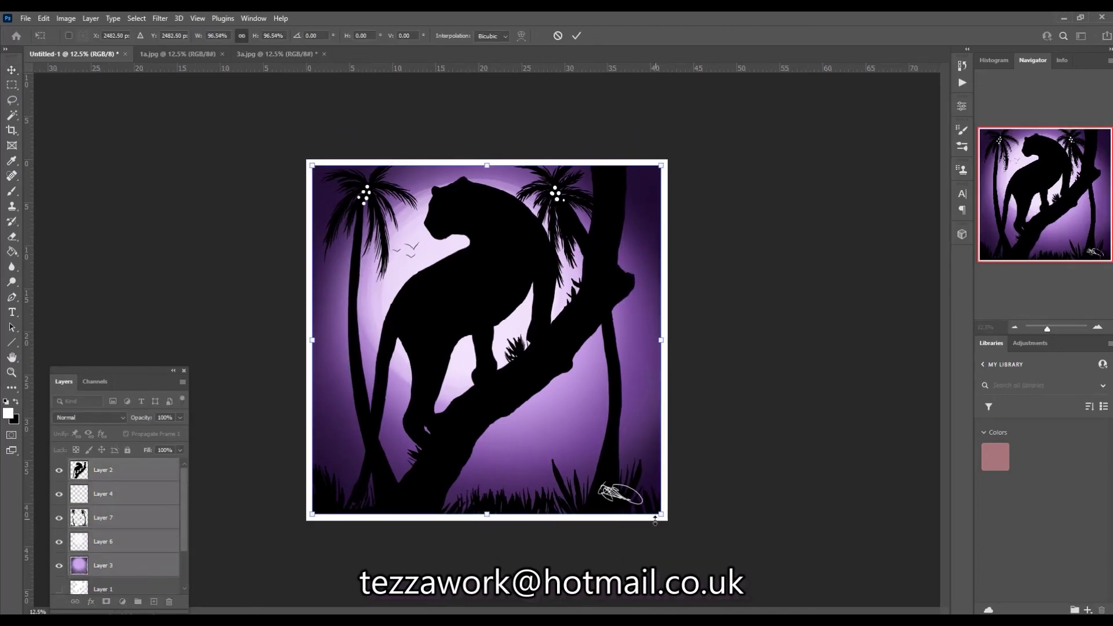
pyautogui.press('Return')
pyautogui.hotkey('ctrl', 'shift', 'alt', 'n')
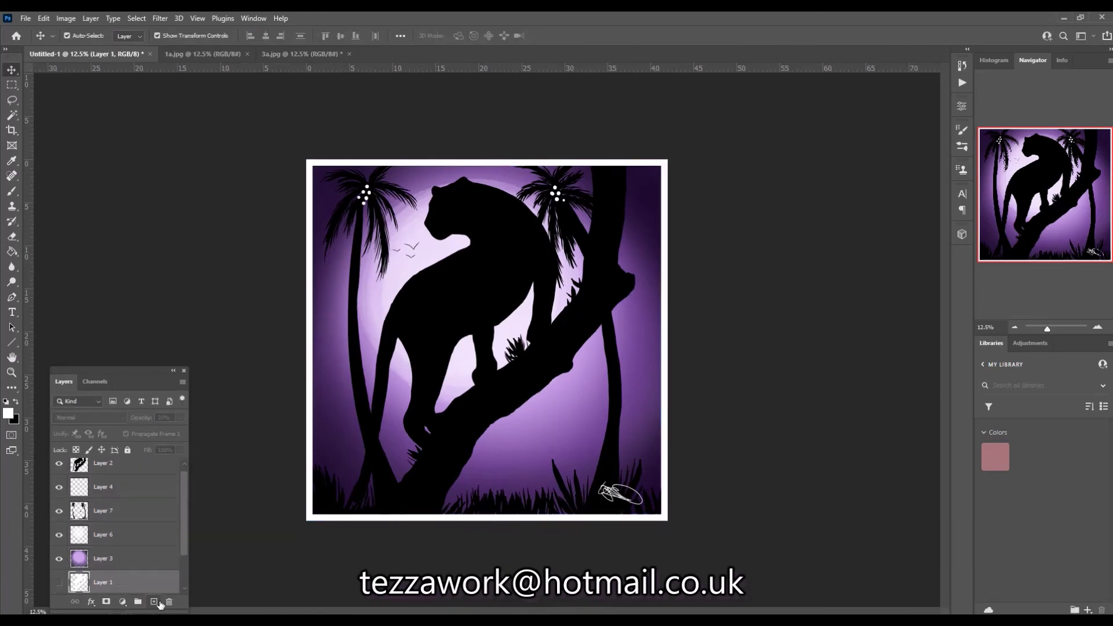
pyautogui.press('d')
pyautogui.press('g')
pyautogui.click(307, 229)
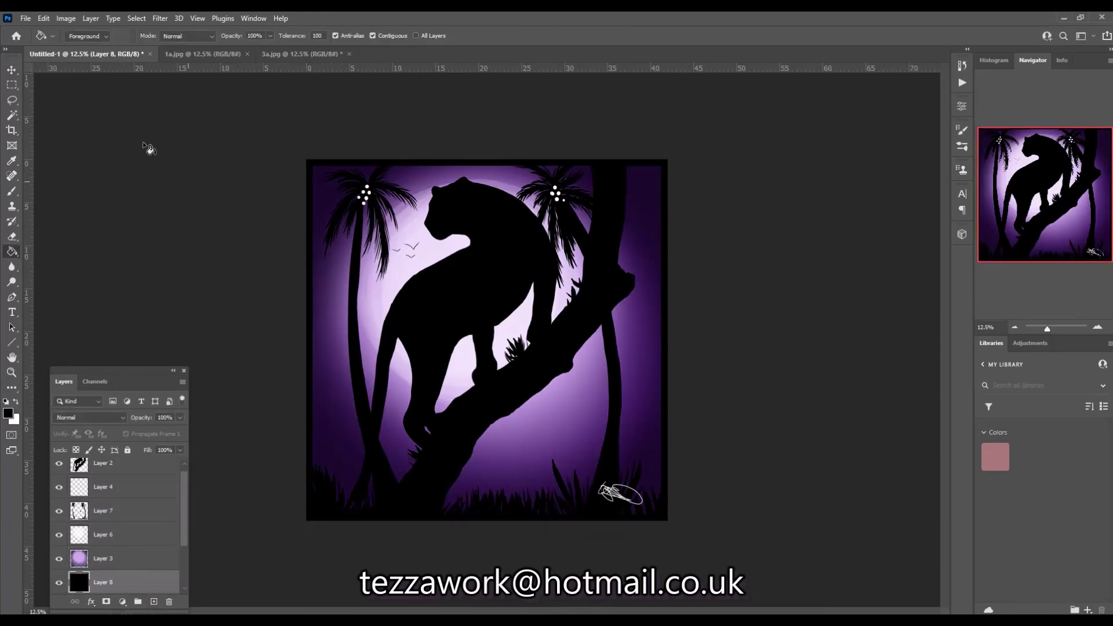
pyautogui.click(43, 18)
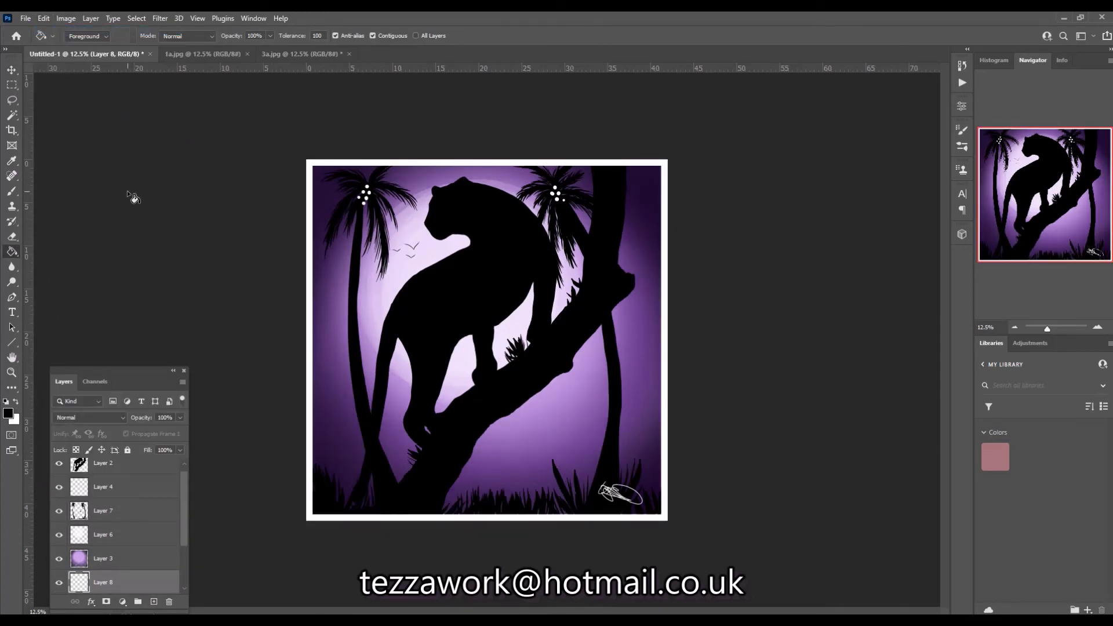
pyautogui.click(315, 285)
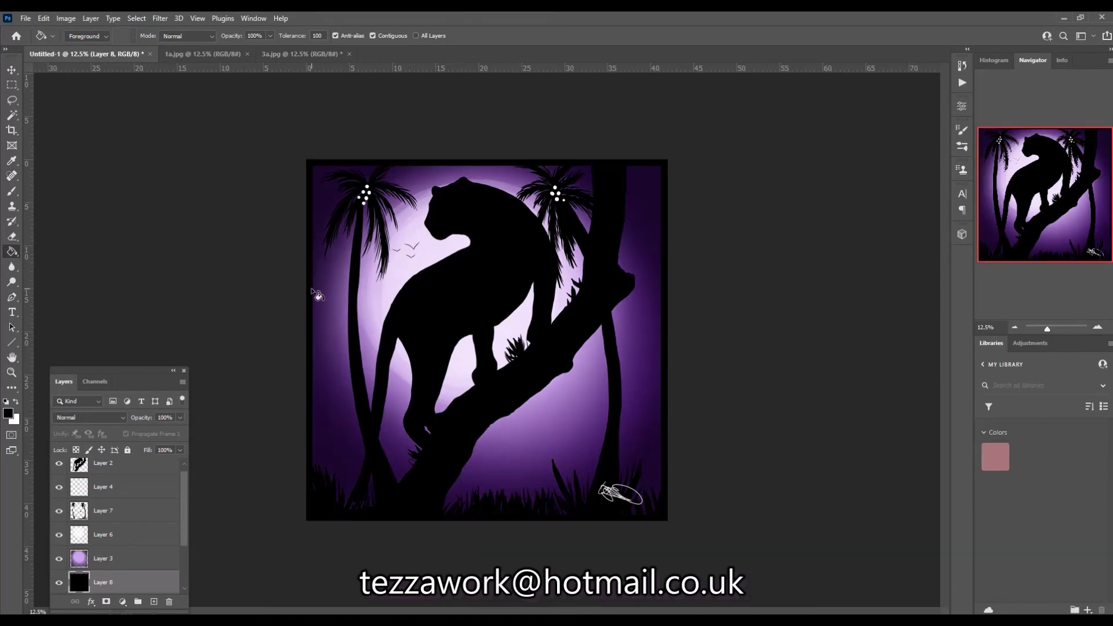
pyautogui.click(47, 18)
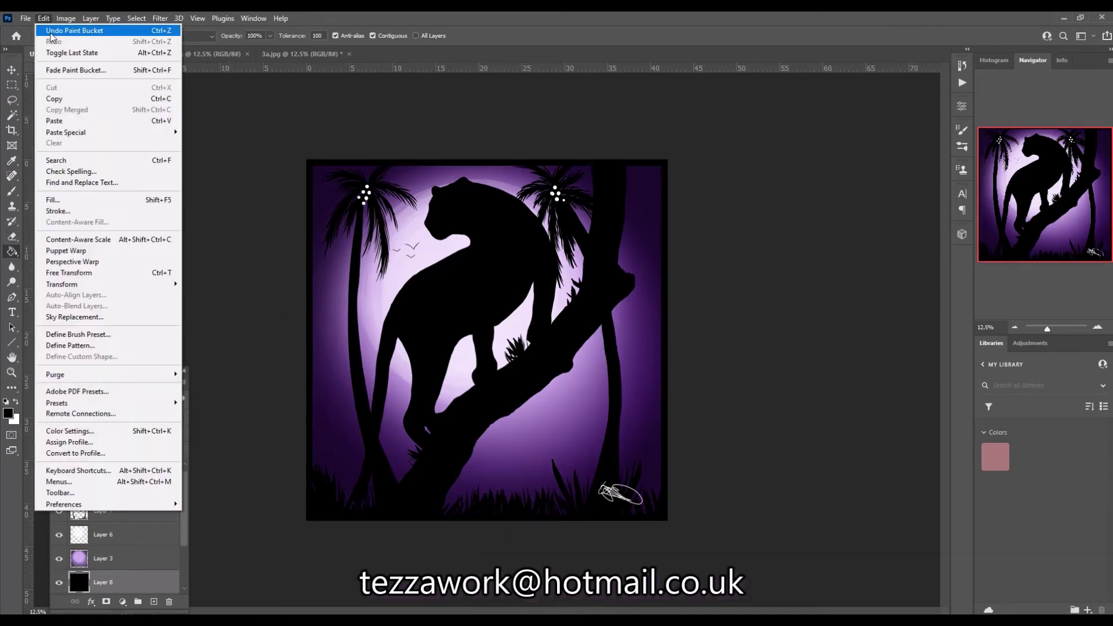